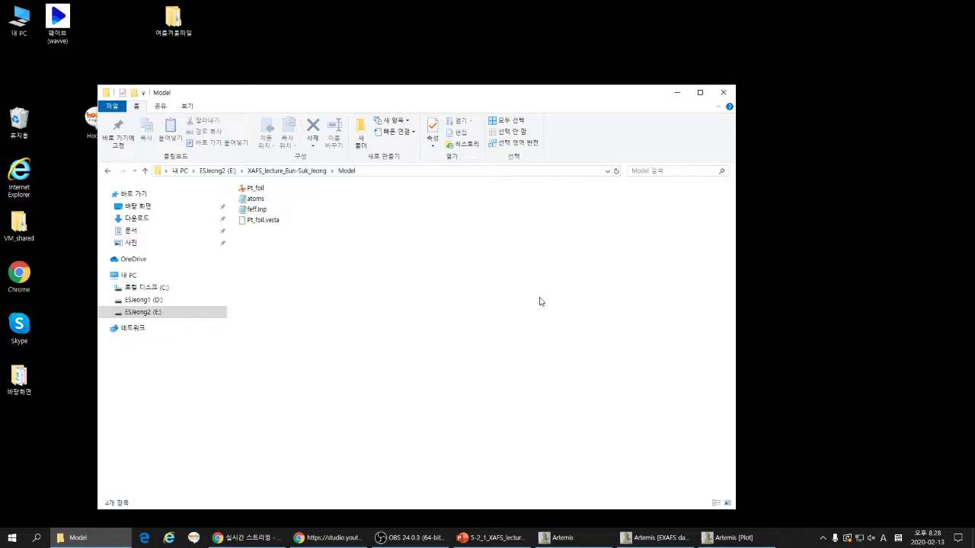
- Switch to Artemis, bringing up its plot and main EXAFS data analysis windows and minimizing the empty console window
left_click(737, 539)
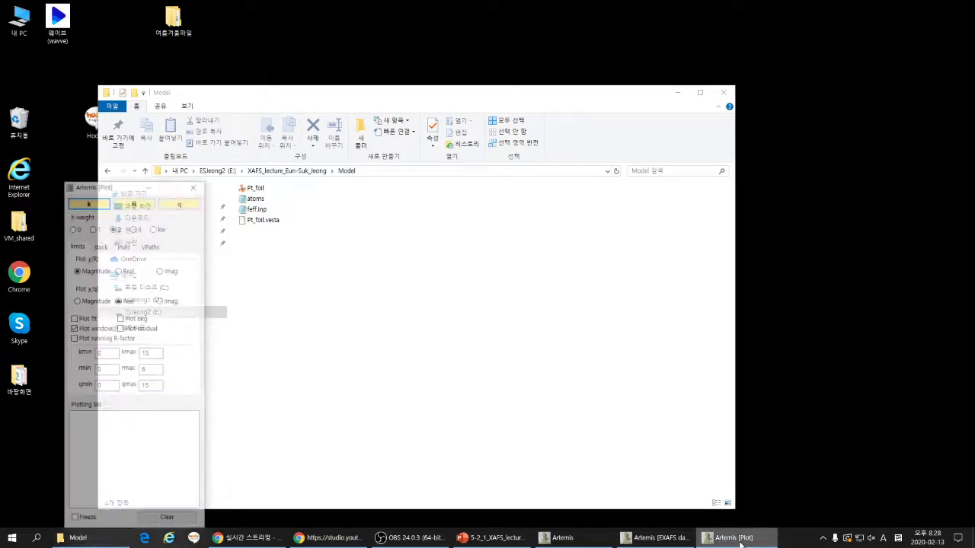
left_click(659, 538)
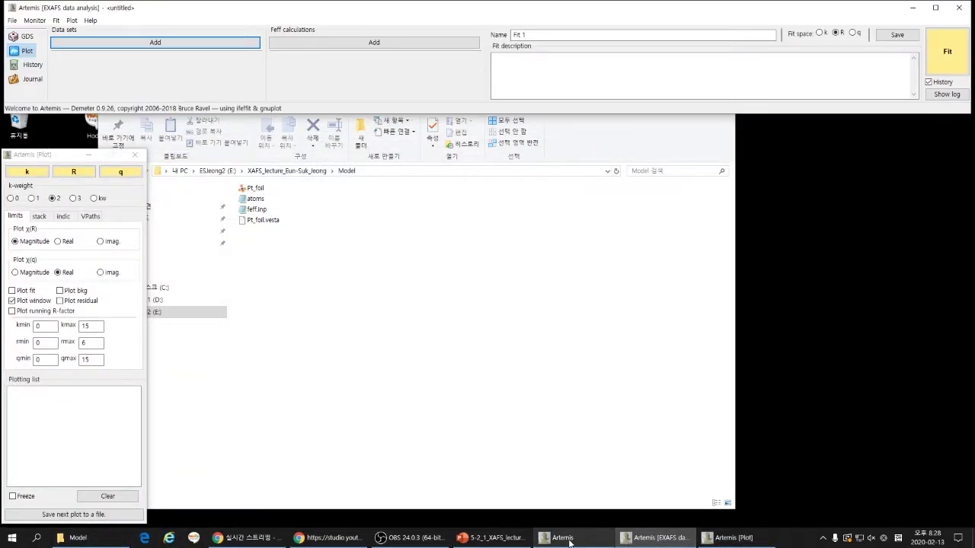
left_click(567, 541)
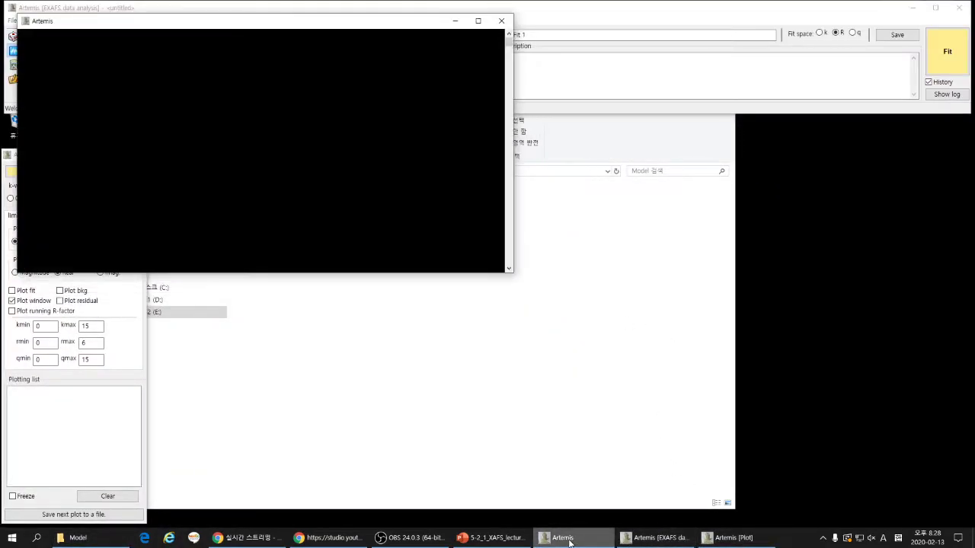
left_click(455, 21)
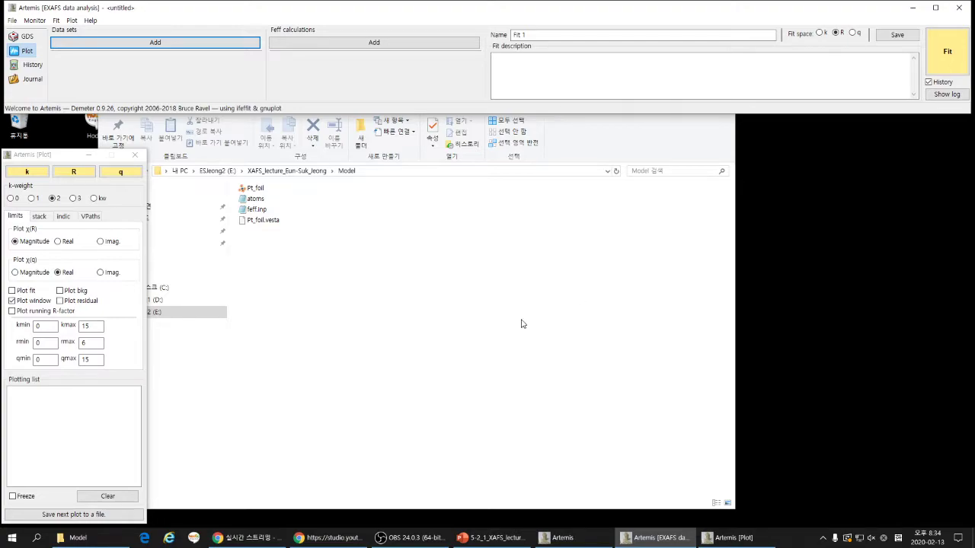
- Open the Pt_foil crystal structure from the Model folder in VESTA and rotate it to examine the atom arrangement
left_click(255, 189)
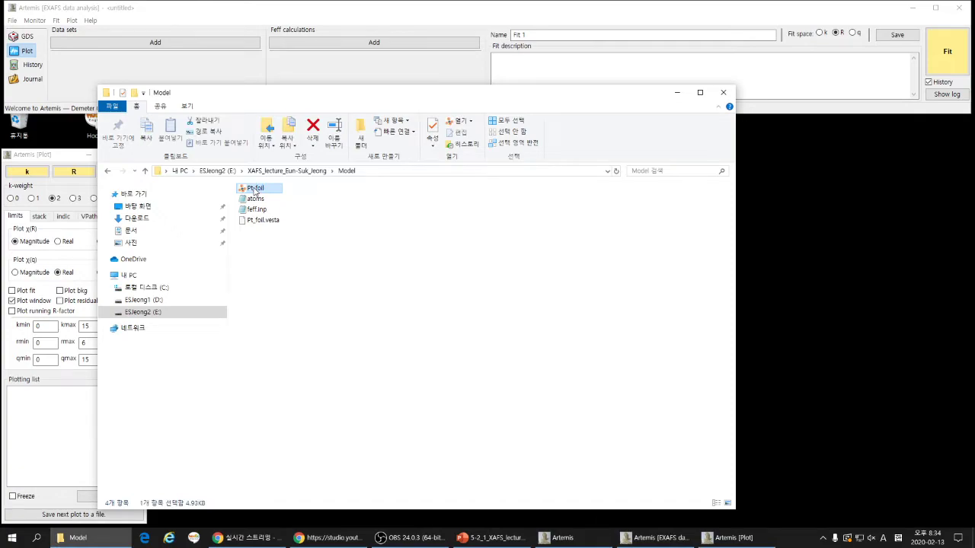
double_click(255, 189)
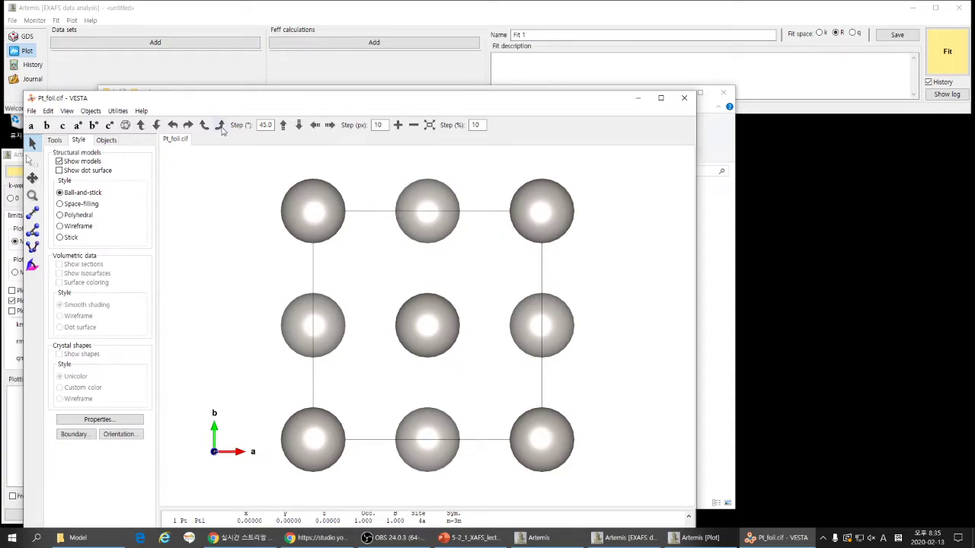
left_click_drag(298, 104, 365, 45)
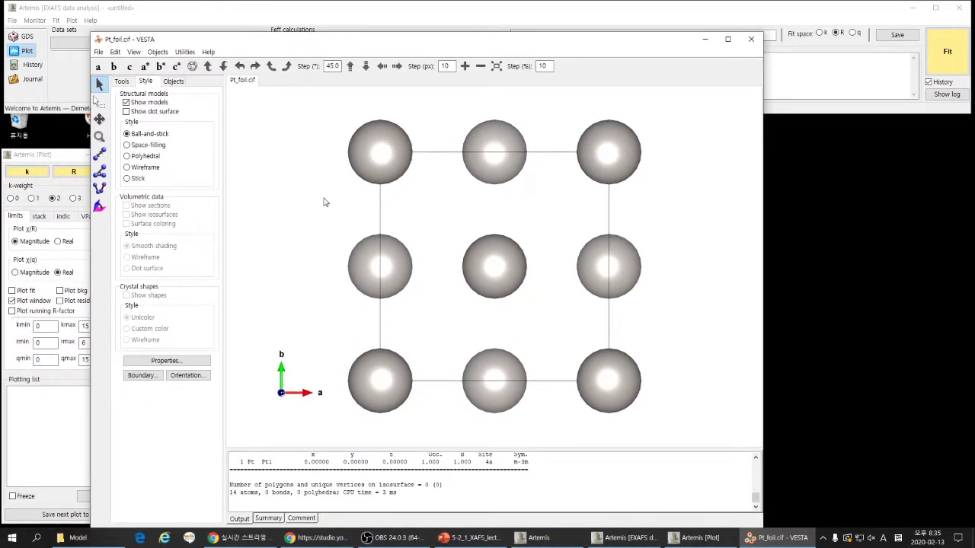
left_click_drag(480, 323, 446, 255)
scroll(448, 260, "down", 5)
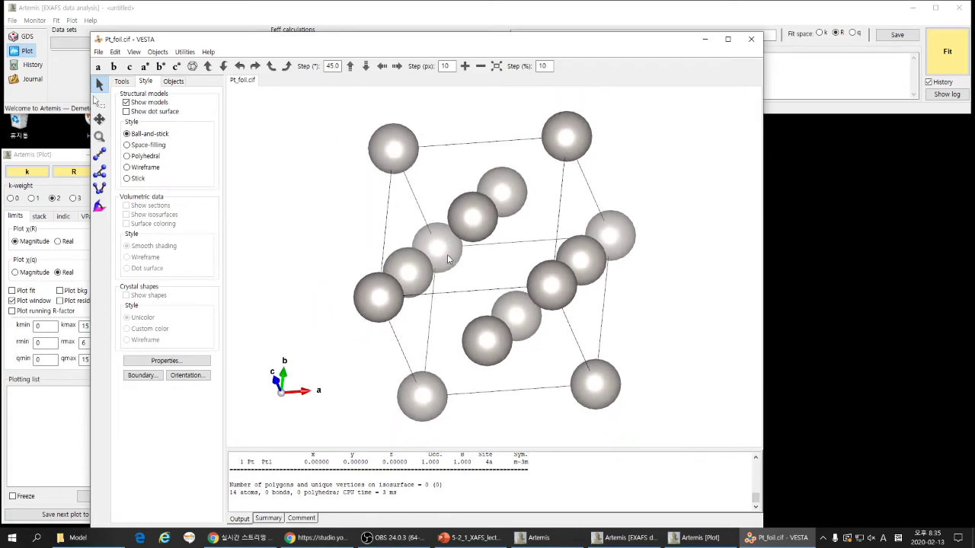
left_click_drag(452, 206, 383, 221)
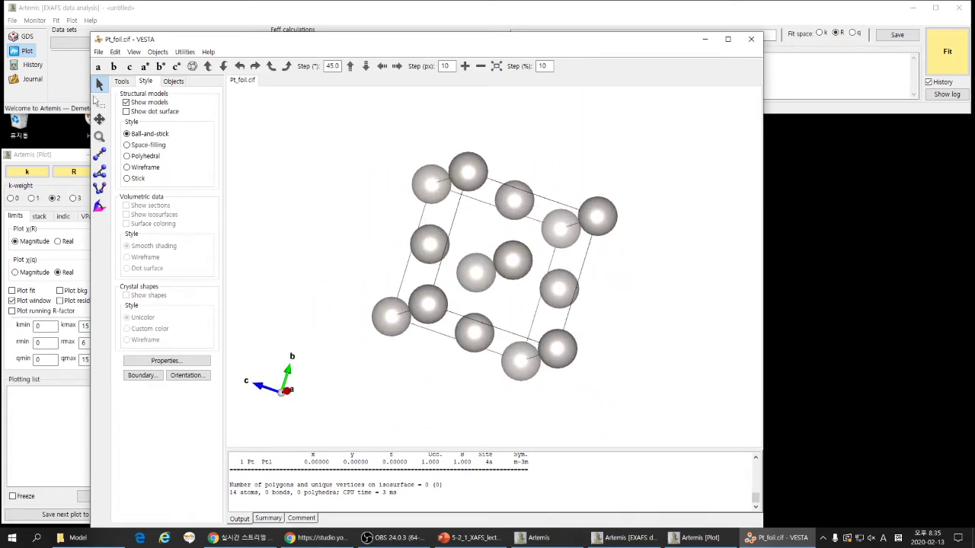
- Switch to the Edge browser and search Google for "Pt foil cif"
left_click(140, 537)
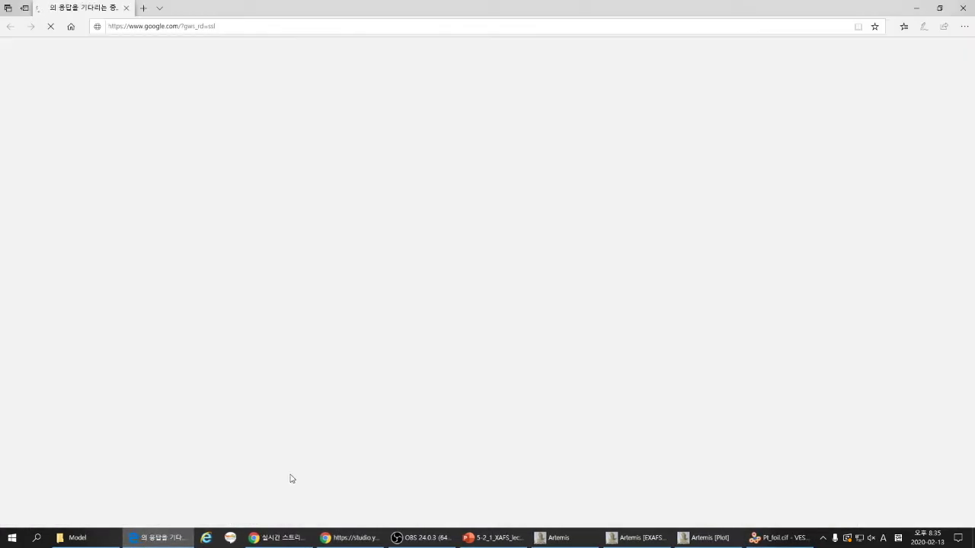
left_click(374, 233)
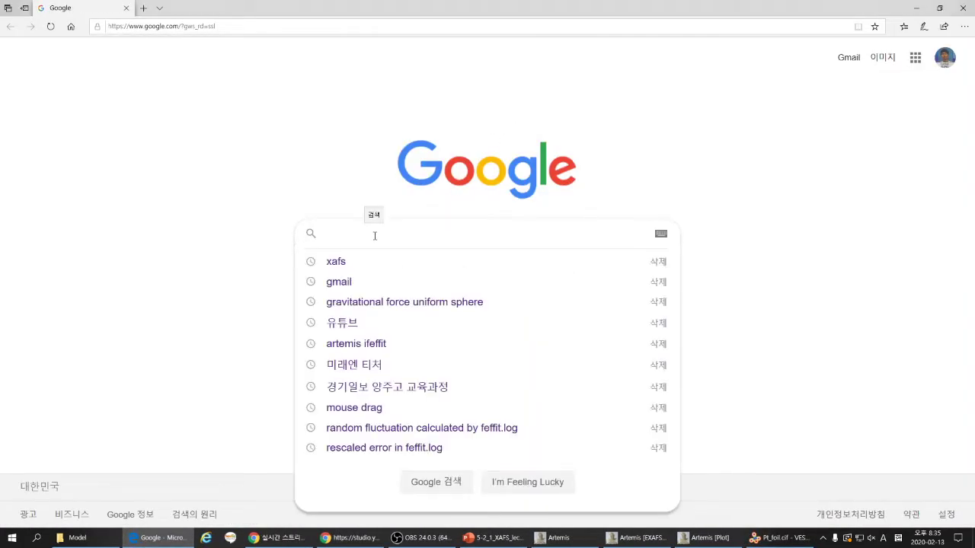
type("P")
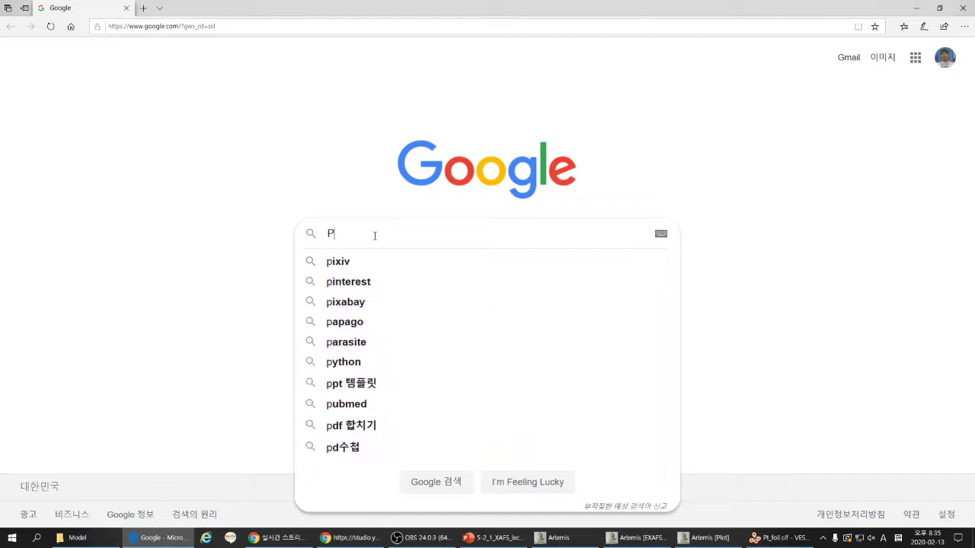
type("t foil cif")
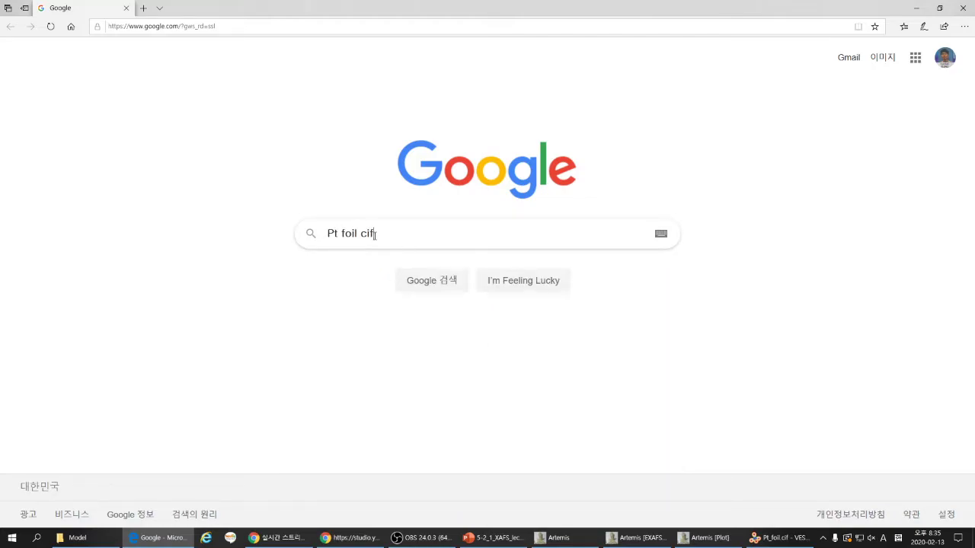
key("Return")
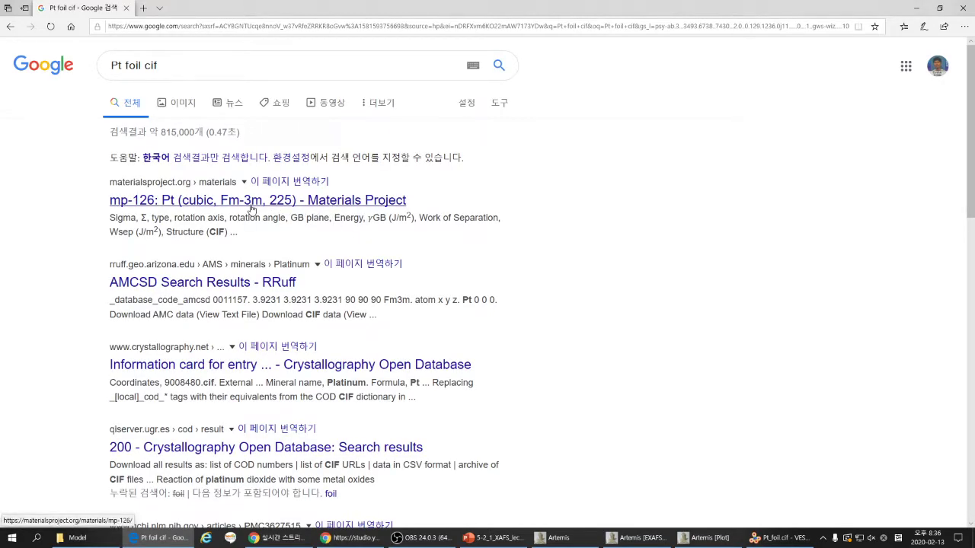
- Examine the CIF download options on the Materials Project page for mp-126 Pt and return to the search results
left_click(270, 203)
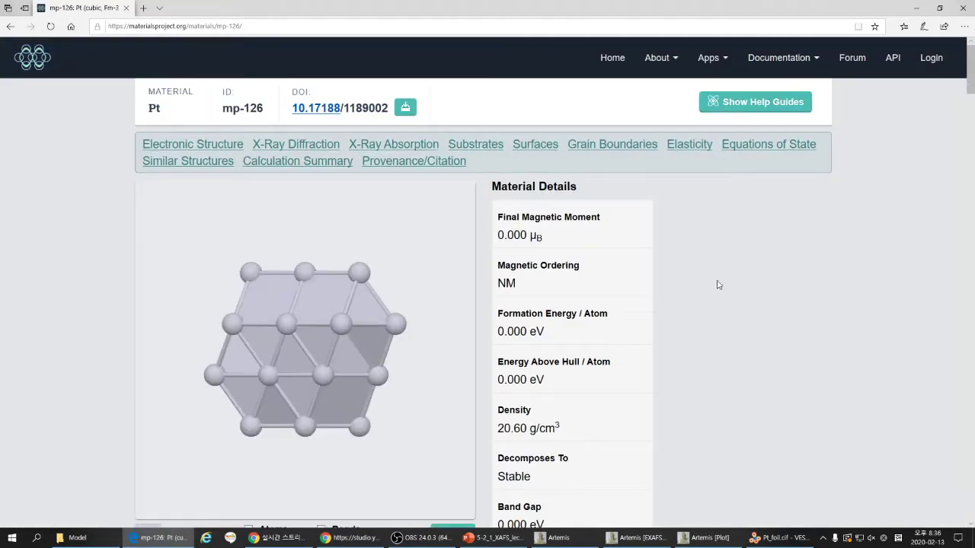
left_click(812, 316)
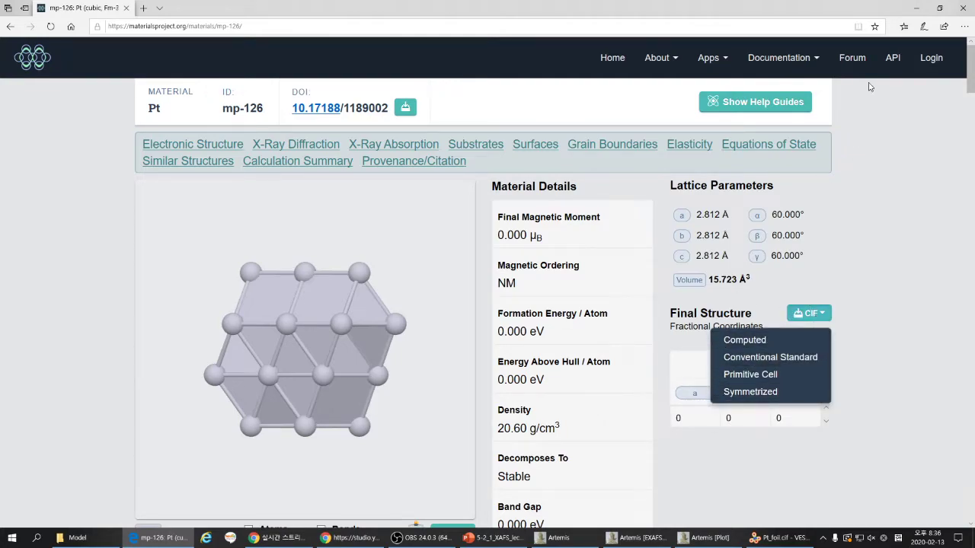
left_click(10, 27)
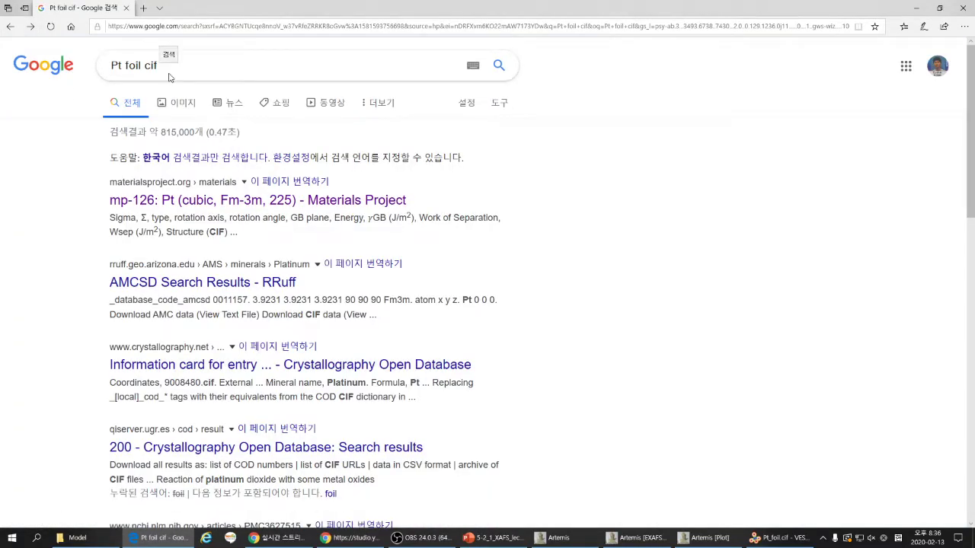
- Search Google for "crystallography open database", view the database's own search page, and minimize the browser
left_click(169, 73)
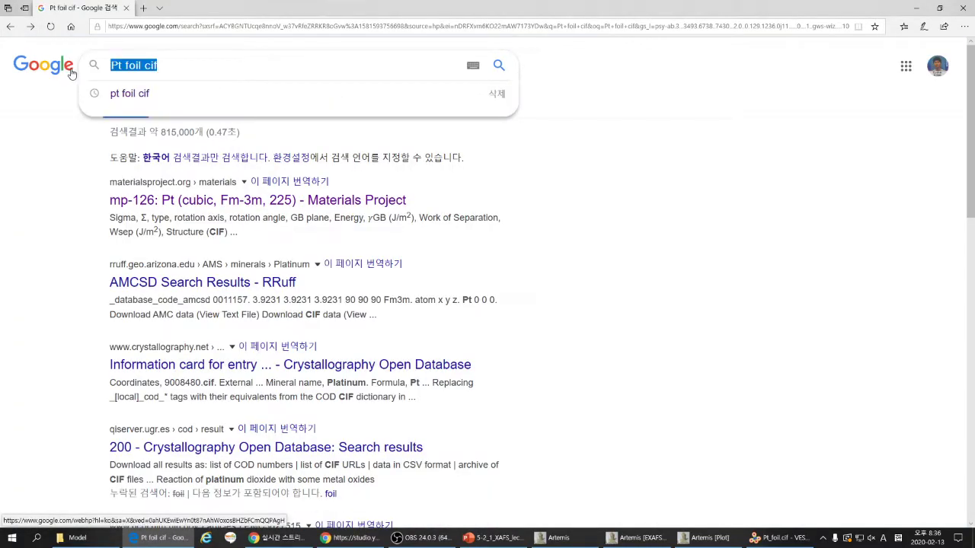
type("cr")
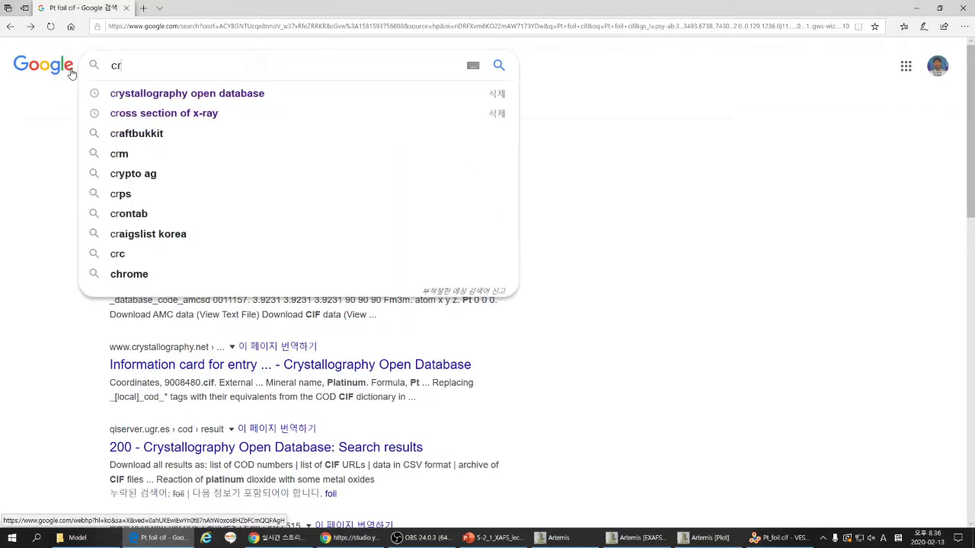
key("Down")
key("Return")
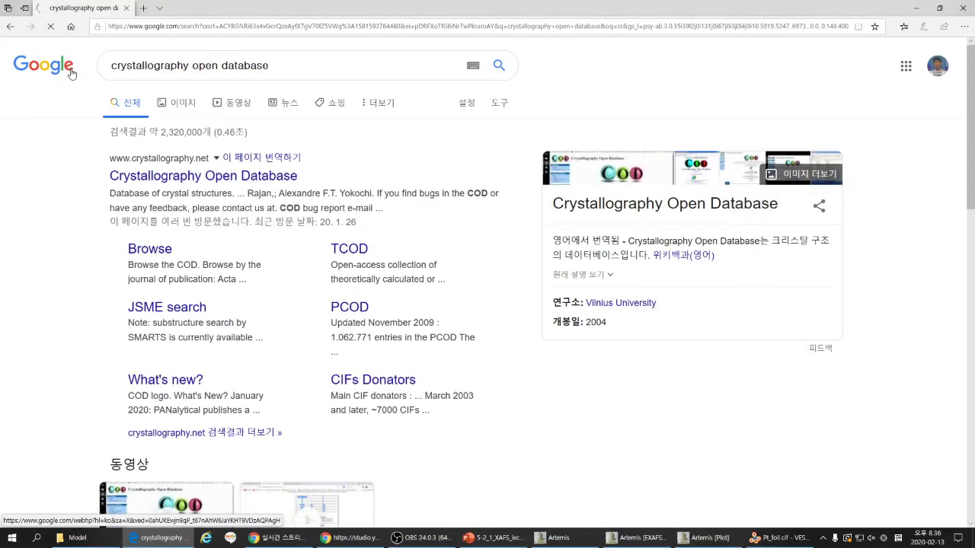
left_click(224, 180)
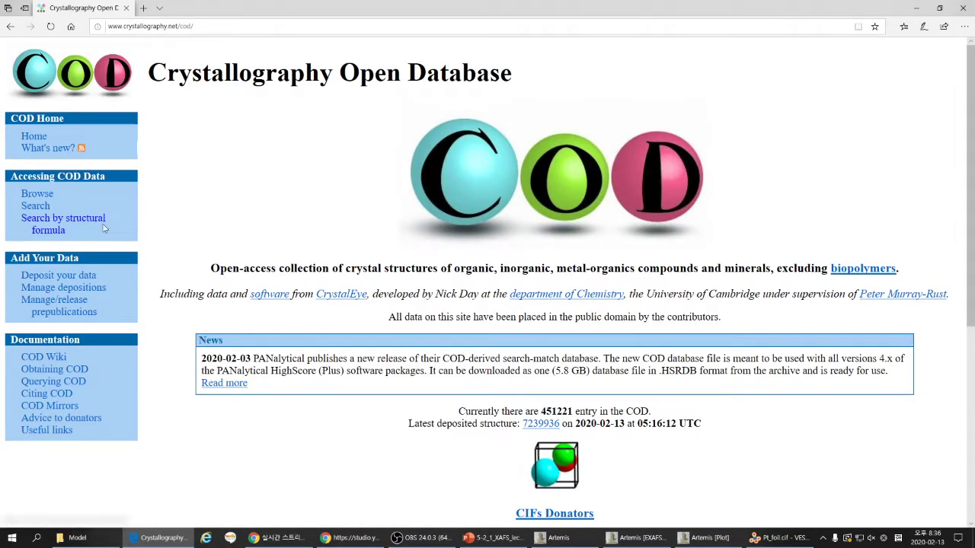
left_click(40, 211)
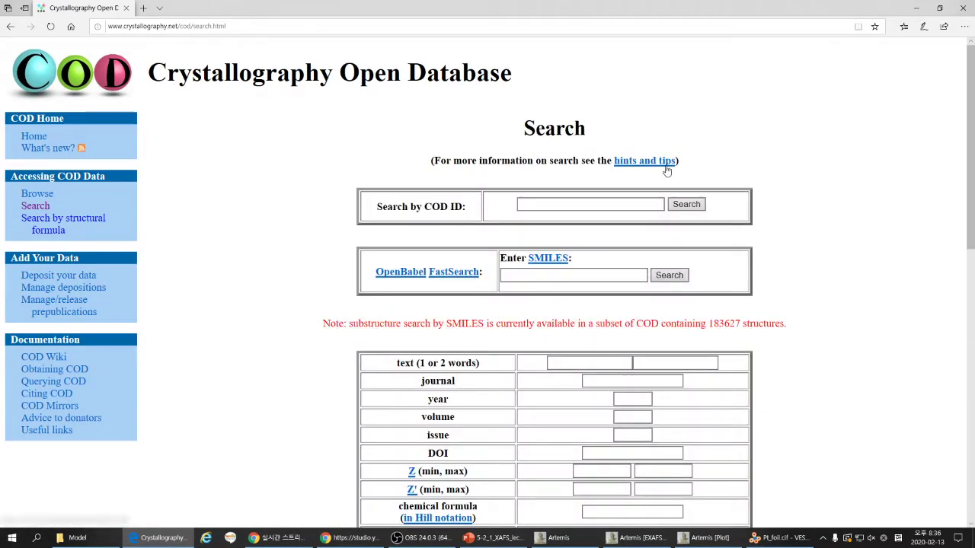
left_click(918, 12)
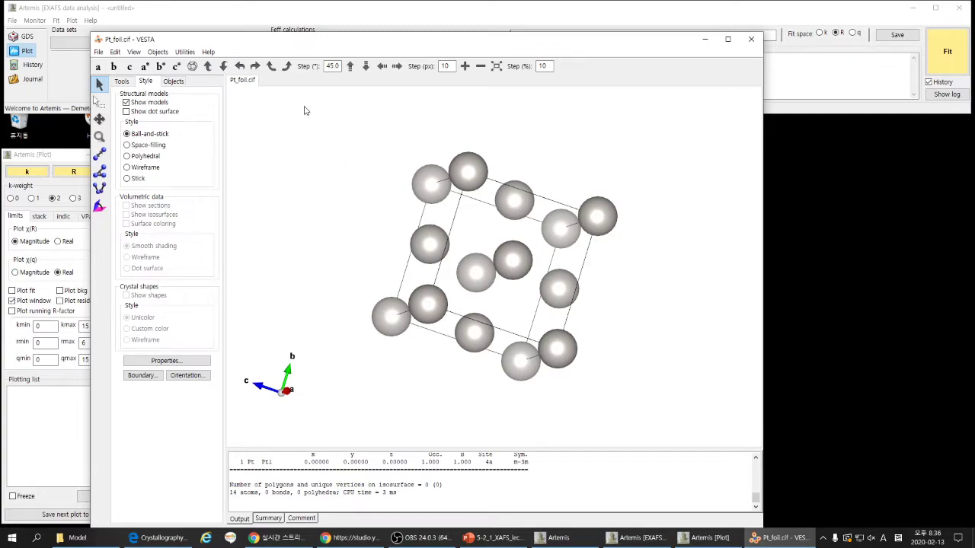
- Rotate the Pt_foil structure in VESTA to inspect it from another direction and minimize the VESTA window
left_click_drag(369, 225, 453, 256)
left_click_drag(366, 42, 459, 92)
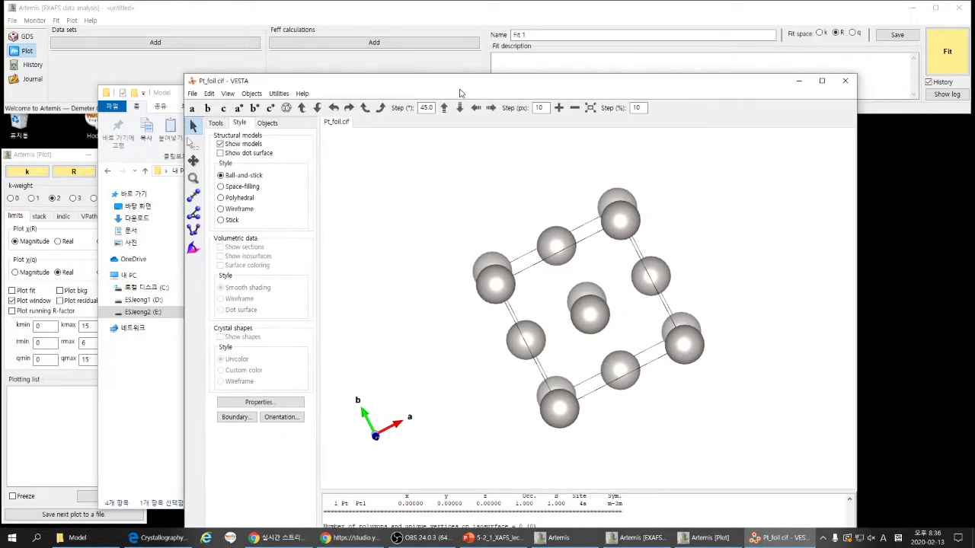
left_click(799, 81)
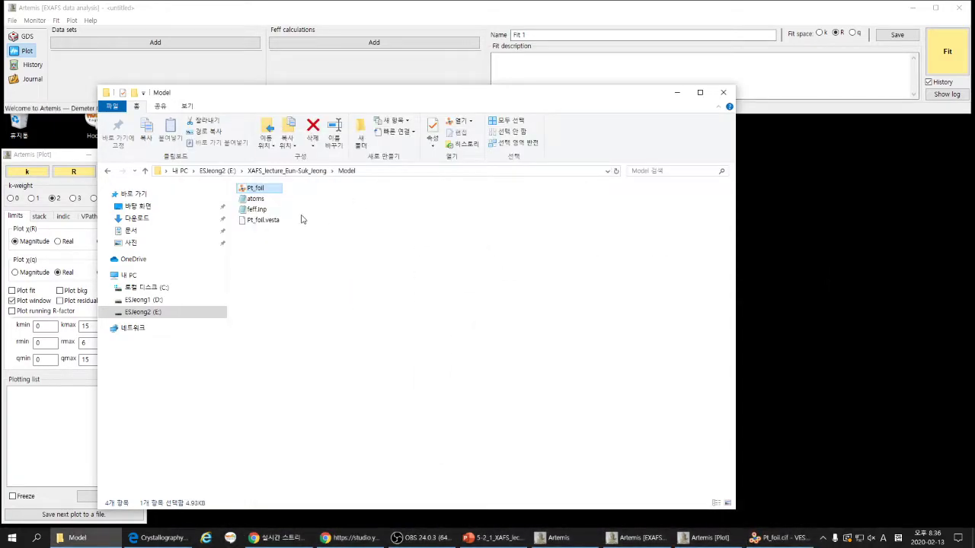
- Examine the platinum crystal parameters in the Model folder's atoms file, closing the file and minimizing the folder window
double_click(255, 200)
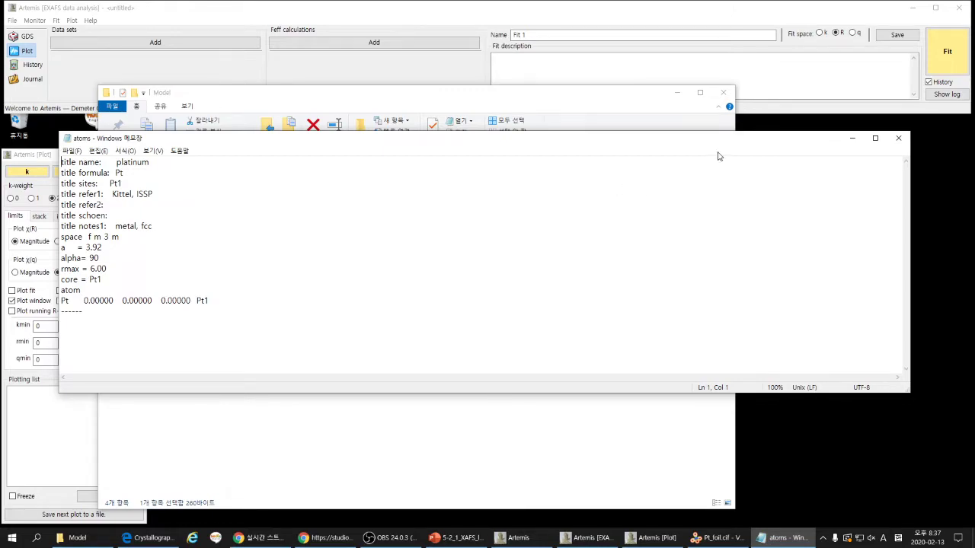
left_click(898, 139)
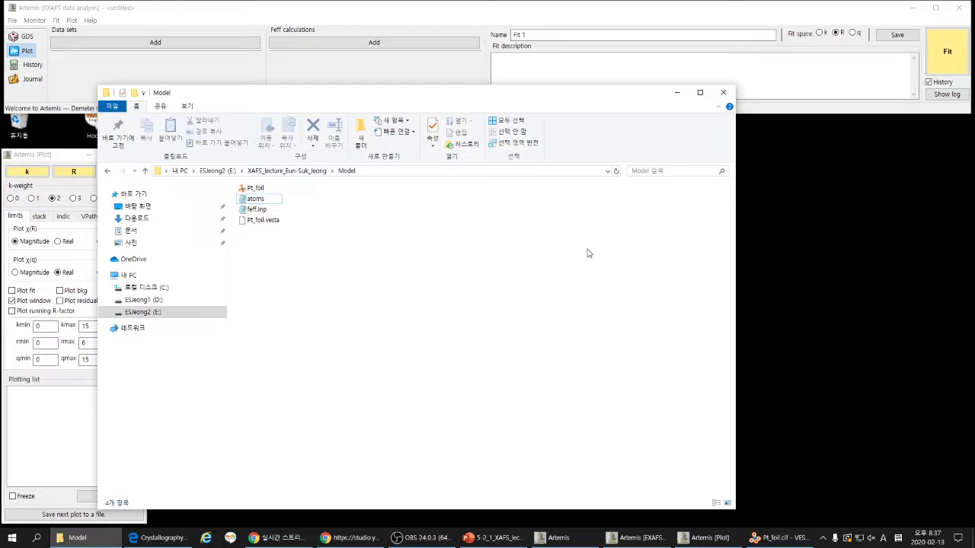
left_click(676, 93)
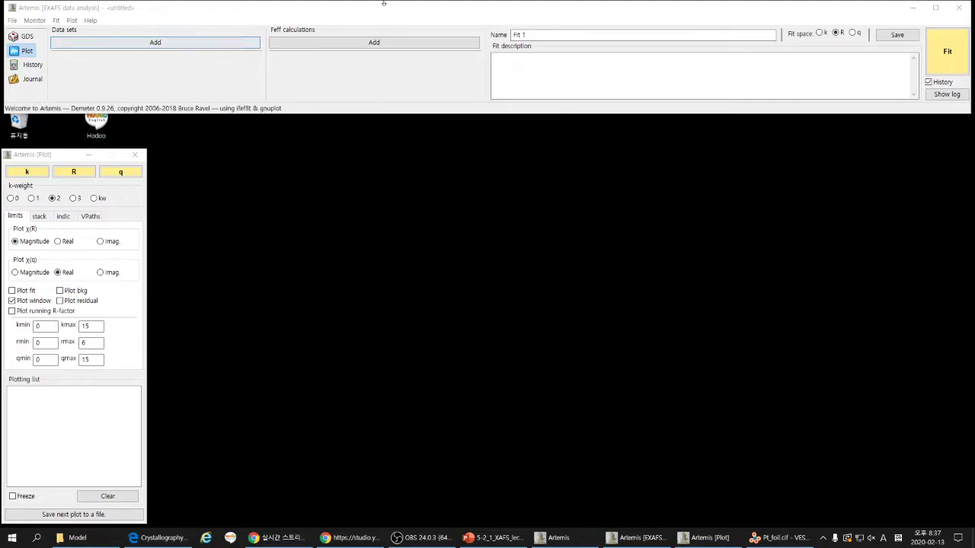
- Add a data set in Artemis by opening the Athena project Pt_foil_fit_athena from the XAFS lecture folder's Athena\Lecture subfolder
left_click(196, 44)
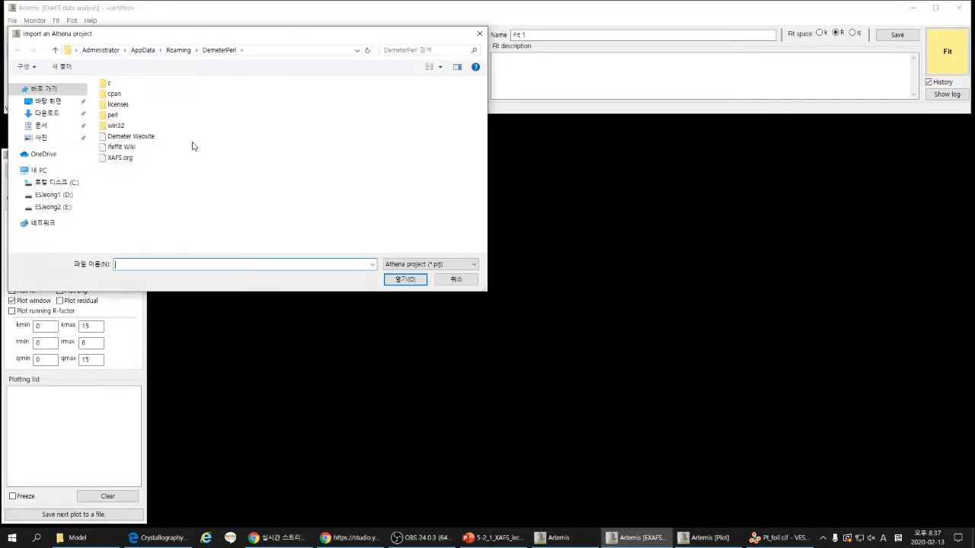
left_click(67, 206)
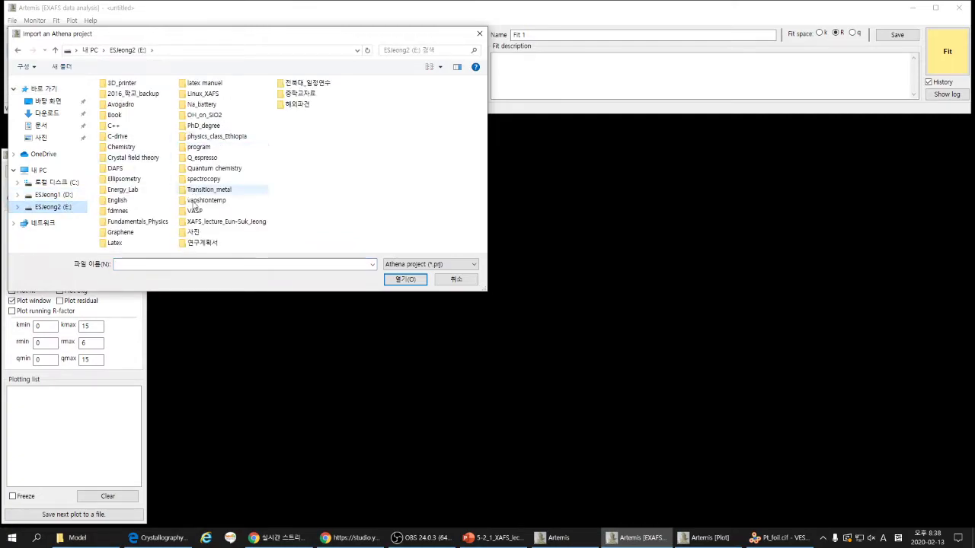
double_click(206, 222)
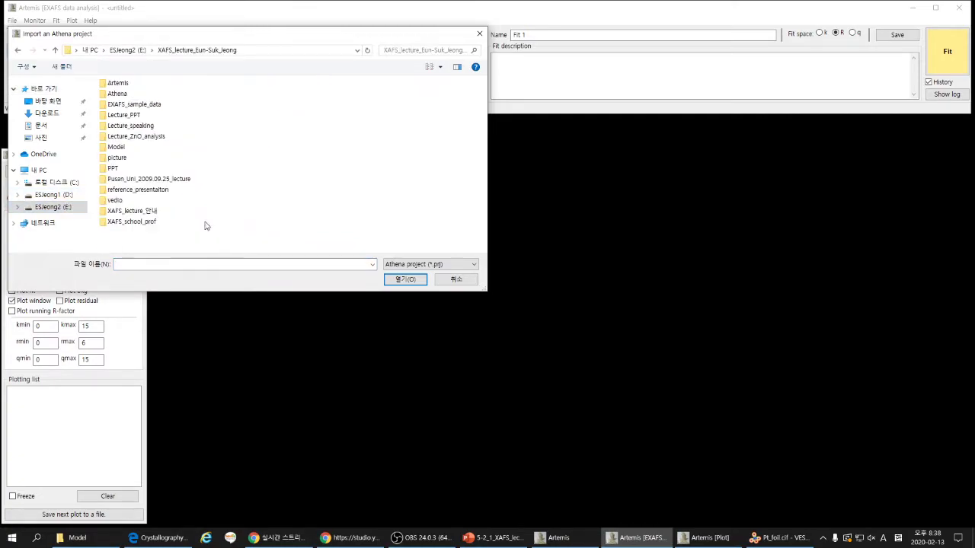
double_click(118, 94)
double_click(118, 83)
left_click(141, 93)
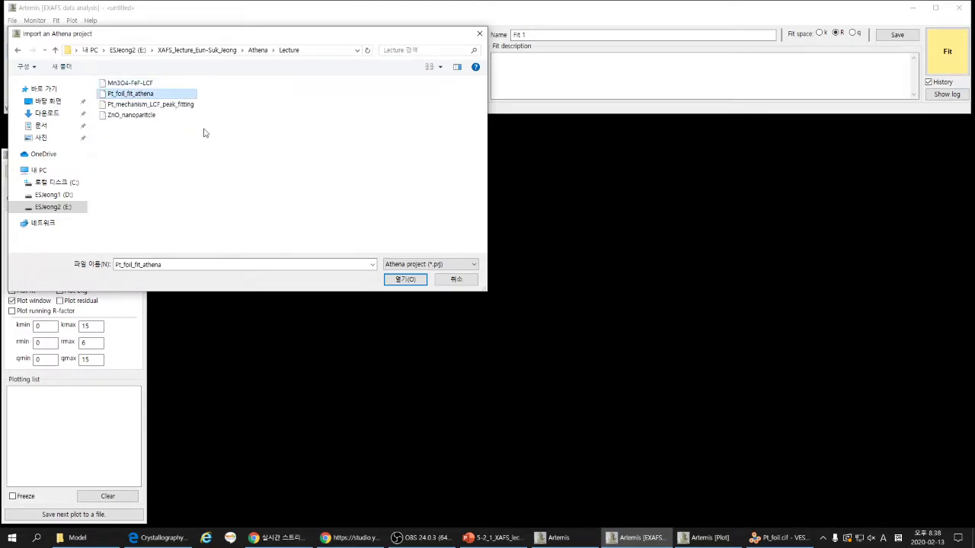
left_click(408, 280)
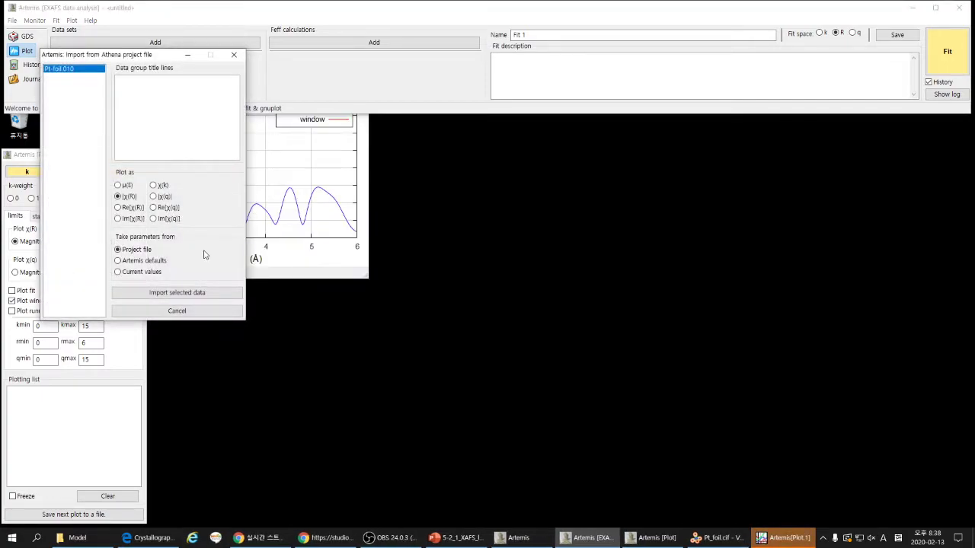
- Import the Pt-foil.010 data with parameters from the project file, and move its data window clear of the plot window
left_click(197, 294)
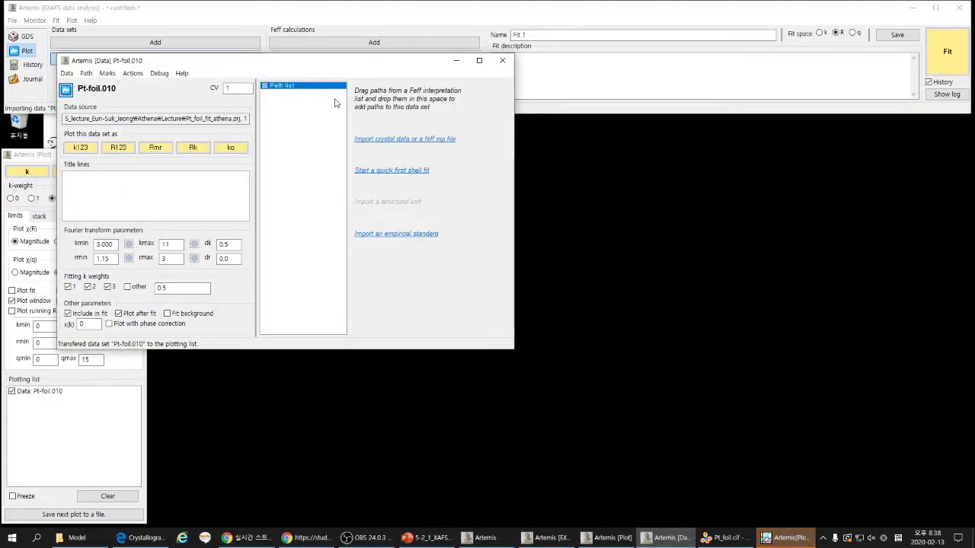
left_click_drag(304, 69, 428, 214)
left_click(343, 151)
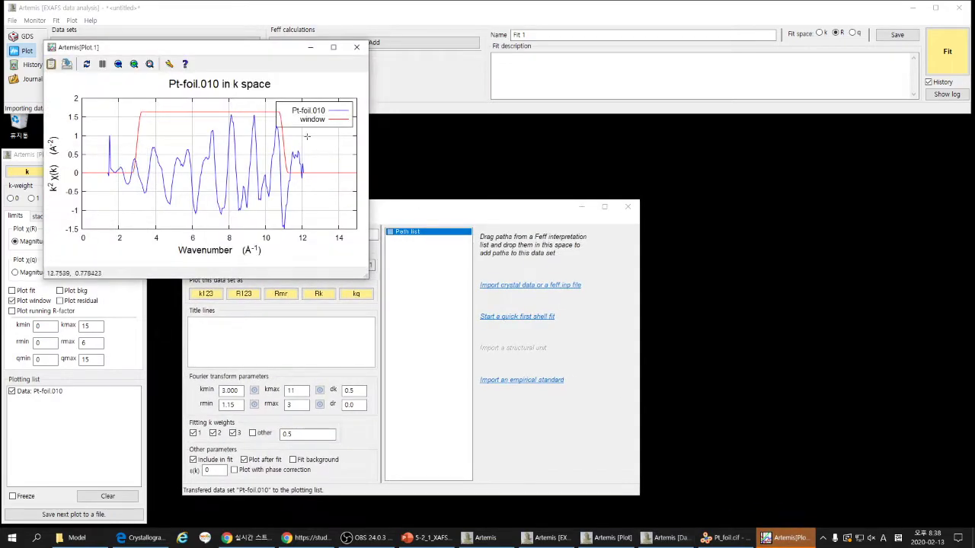
- Separate the k-space plot and Pt-foil.010 data windows, and switch to the PowerPoint lecture to move it off this display
left_click_drag(122, 40, 717, 145)
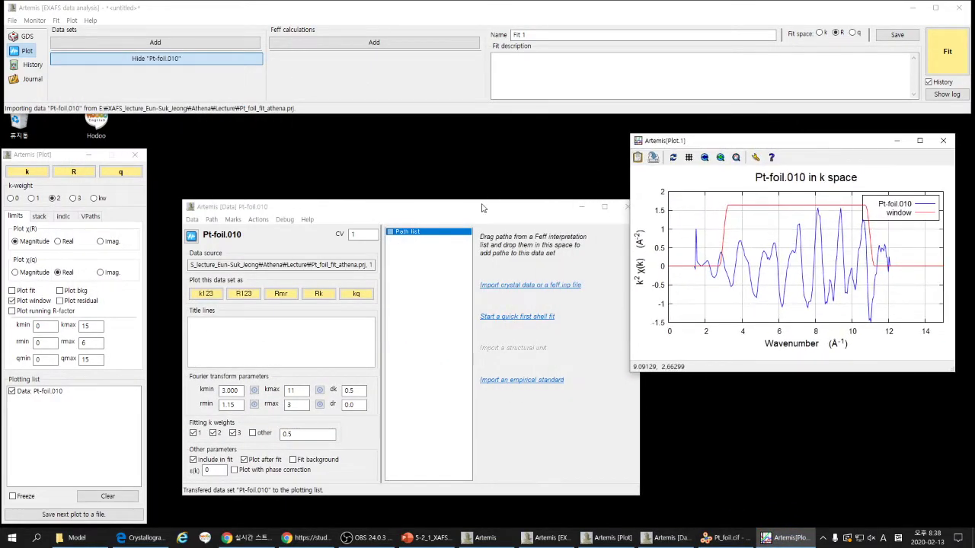
left_click_drag(482, 206, 459, 144)
left_click(382, 453)
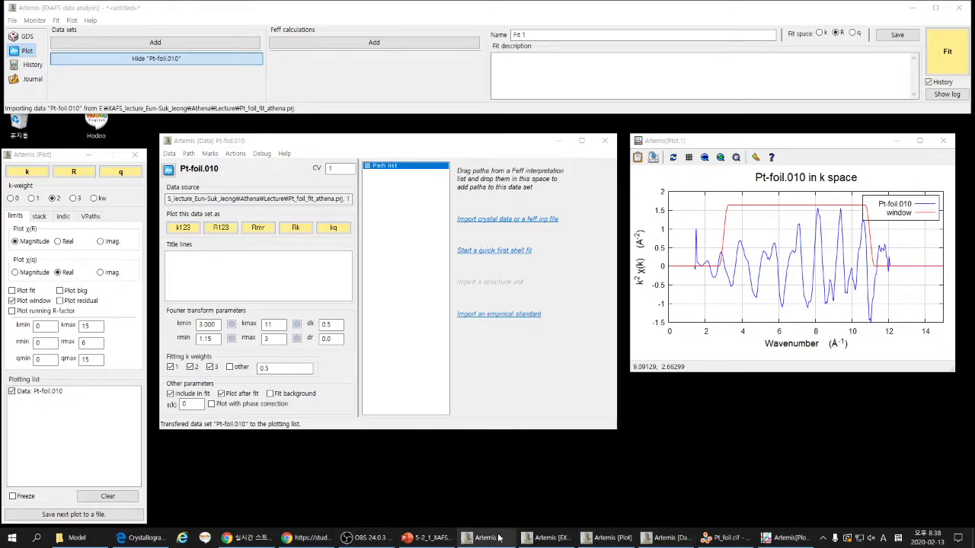
left_click(427, 538)
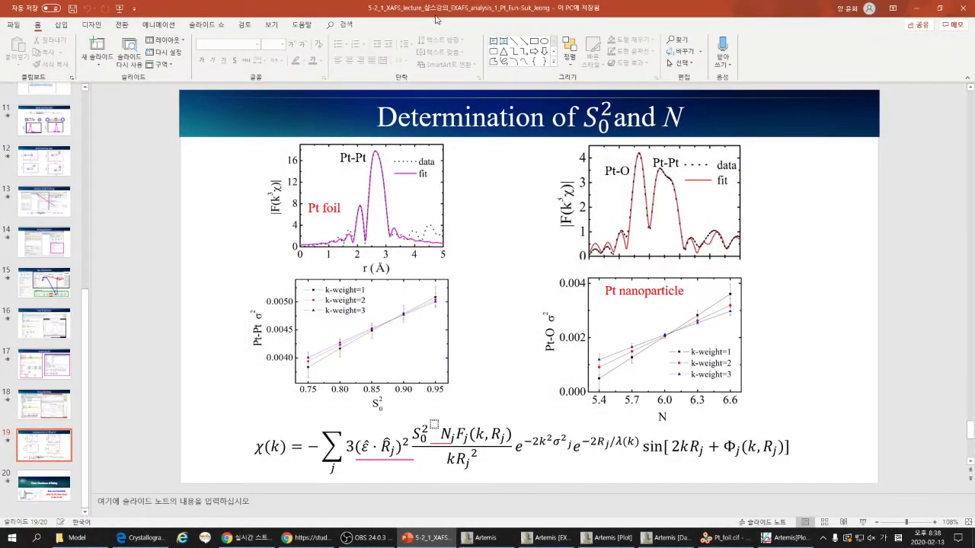
left_click_drag(437, 17, 974, 27)
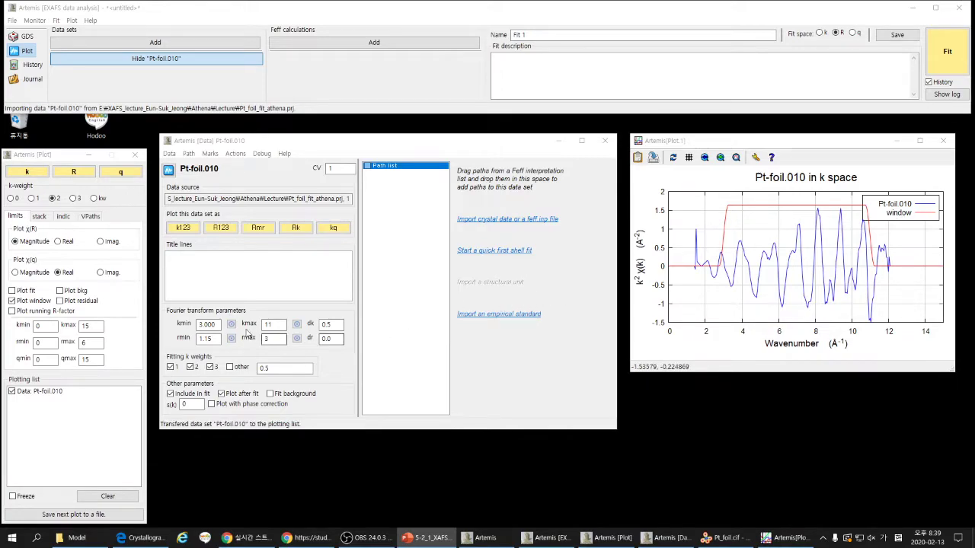
- Set the Pt-foil.010 Fourier transform kmin to 3.0 and keep only fitting k-weight 3, shifting the data window slightly
left_click(217, 325)
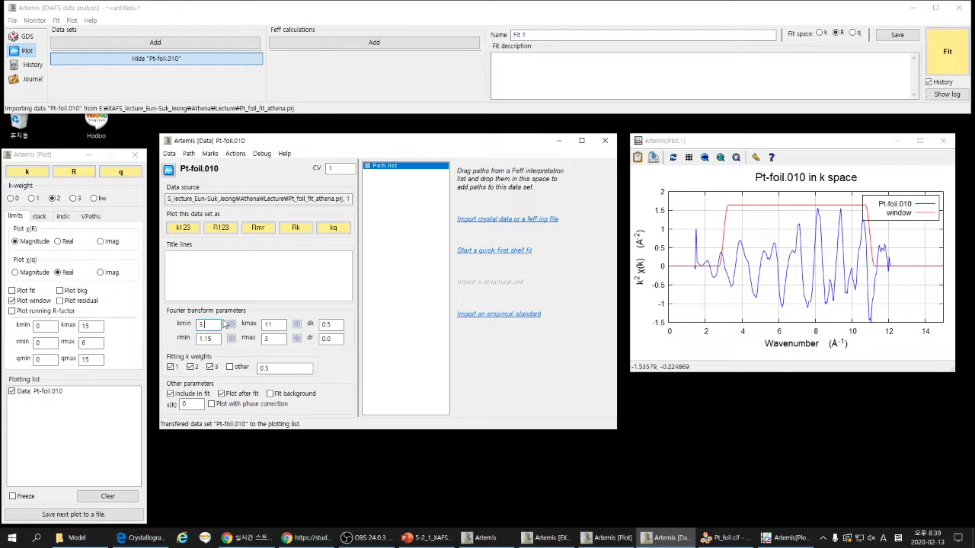
type("5")
left_click(172, 369)
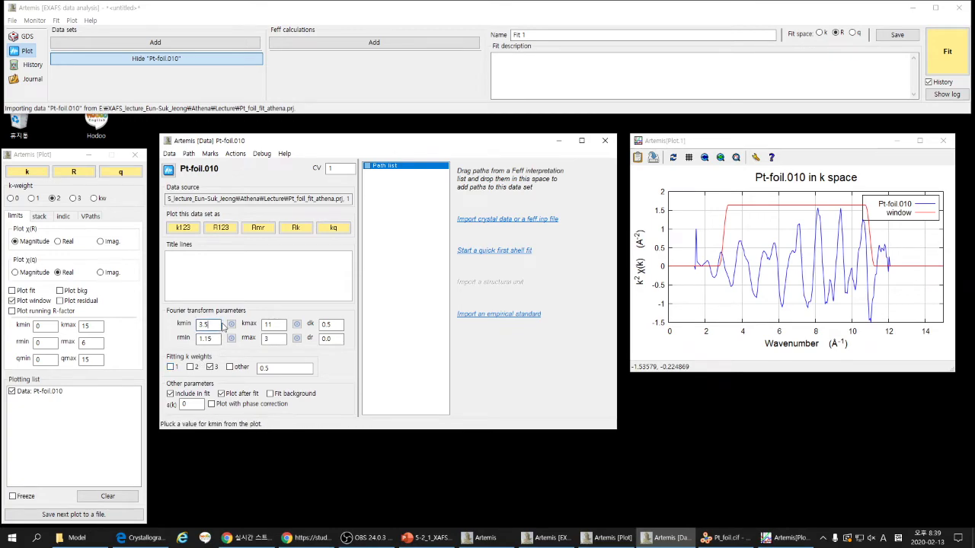
type("0")
left_click_drag(339, 147, 322, 146)
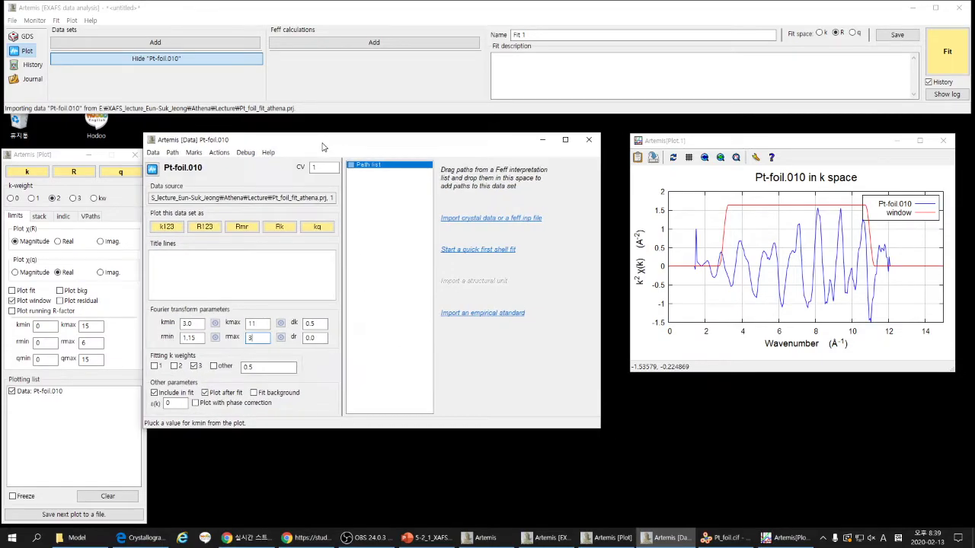
- Add a Feff calculation from the Pt_foil crystal file in the XAFS lecture's Model folder, and move its window off the data settings
left_click(373, 43)
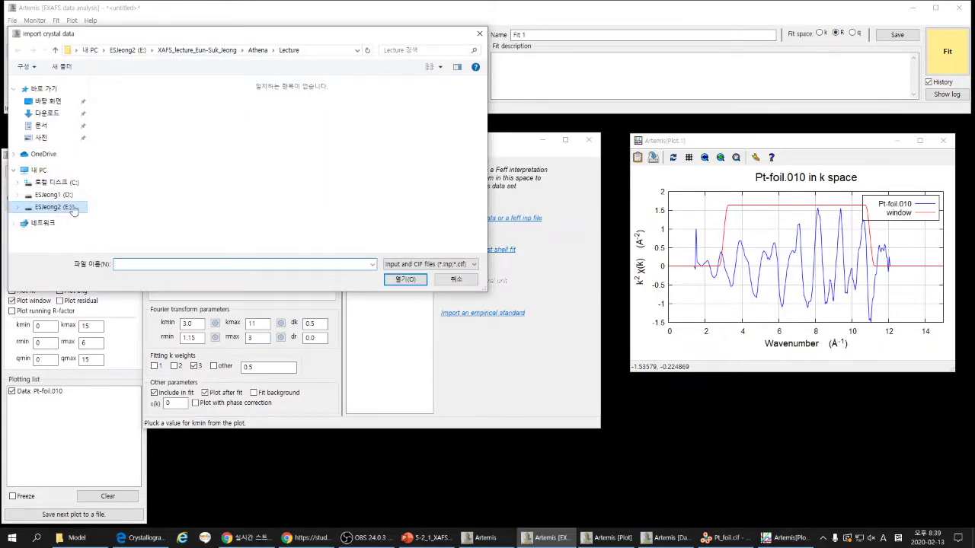
left_click(74, 208)
double_click(221, 158)
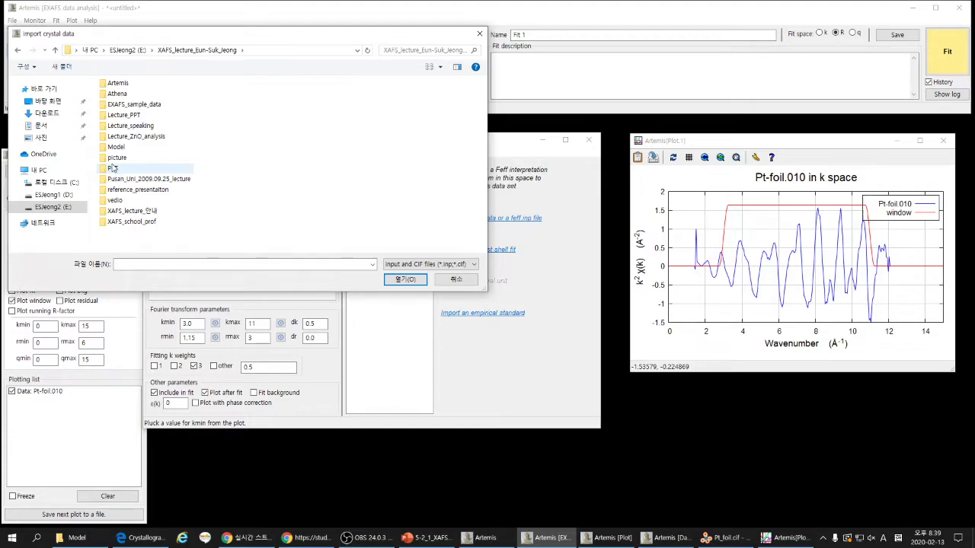
double_click(117, 147)
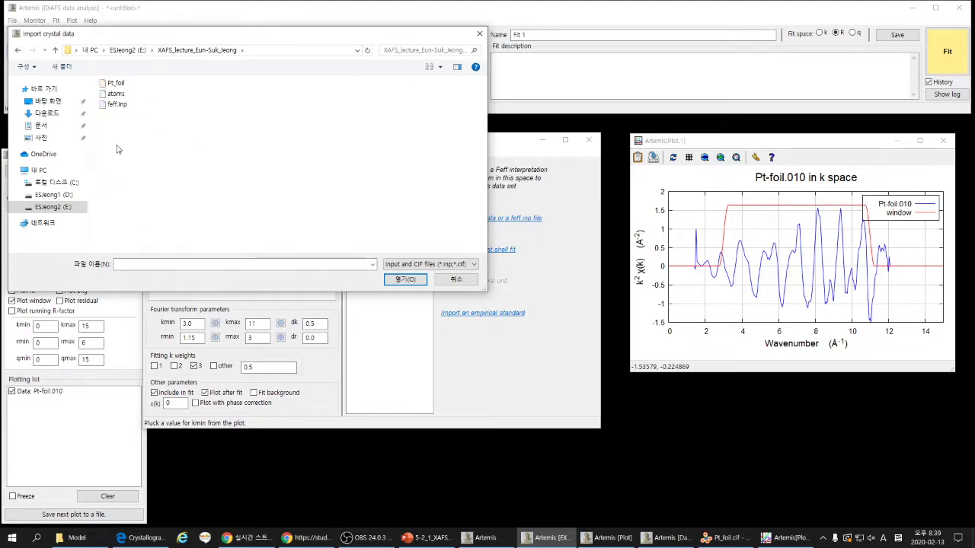
left_click(112, 85)
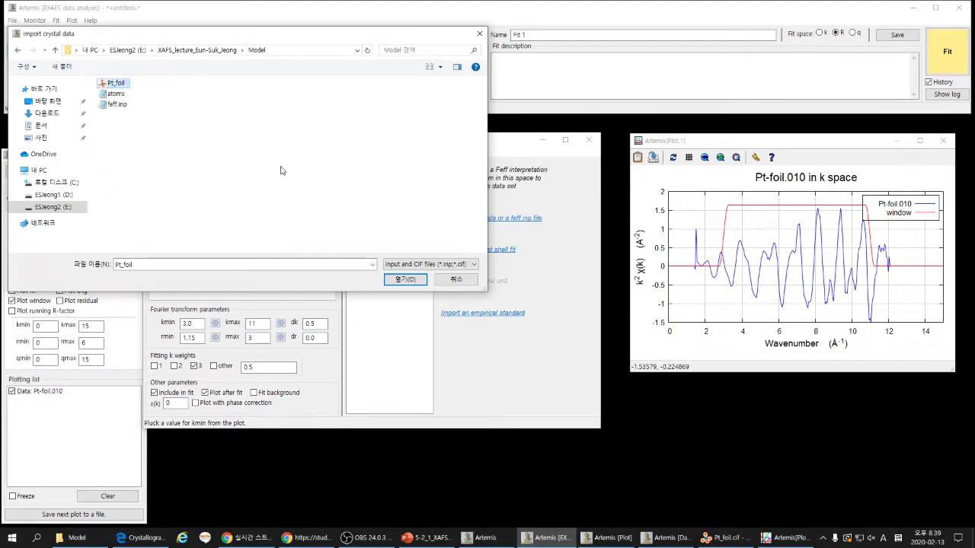
left_click(403, 279)
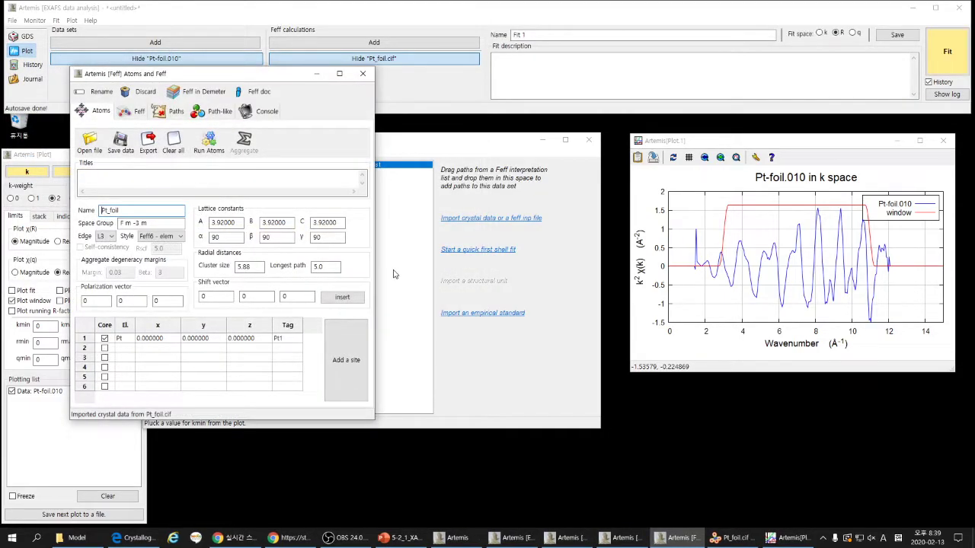
left_click_drag(290, 77, 487, 155)
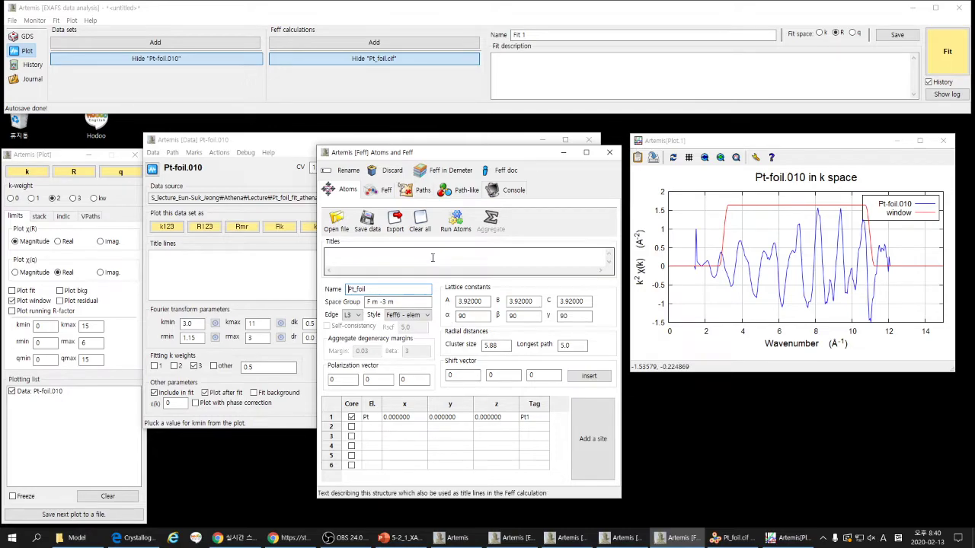
- Run Atoms on the Pt_foil structure and review the atom list in the generated Feff input
left_click(457, 222)
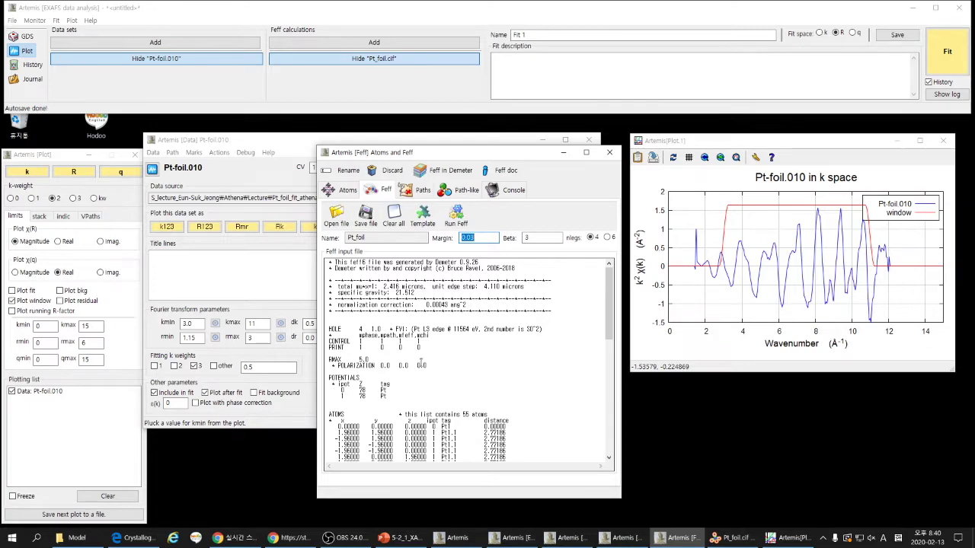
scroll(421, 363, "down", 15)
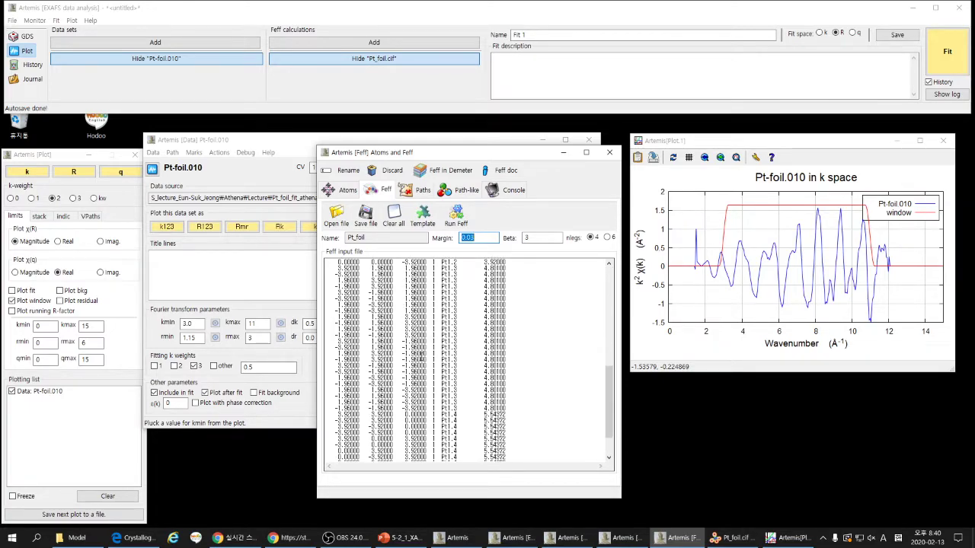
scroll(418, 355, "up", 9)
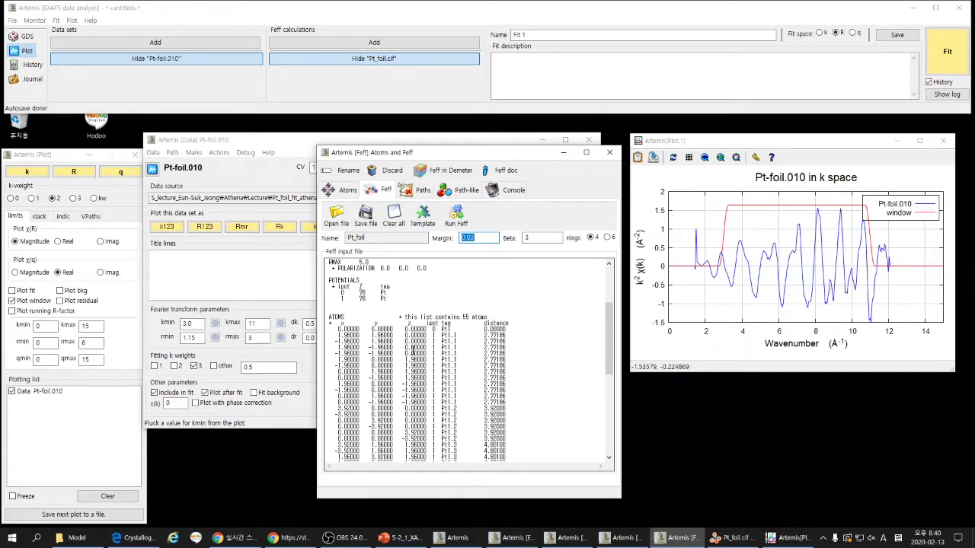
scroll(389, 324, "up", 3)
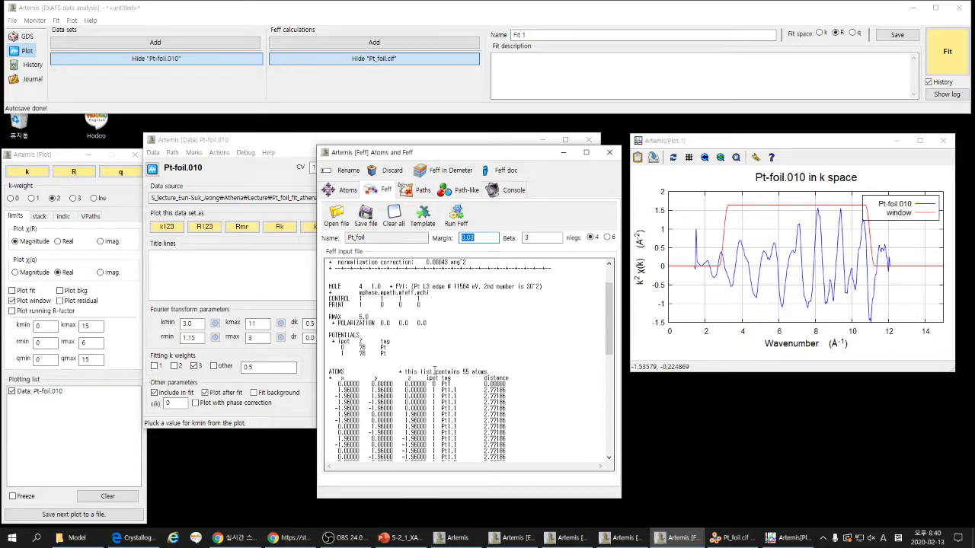
- Delete all Pt1.4 atom lines at distance 5.54372 from the end of the Feff input, leaving no extra blank line
scroll(434, 370, "down", 15)
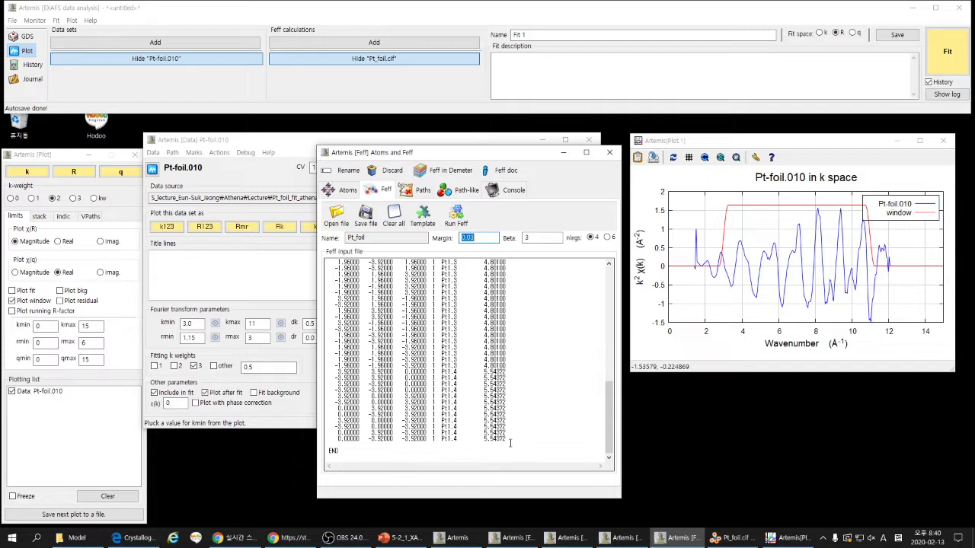
left_click_drag(510, 443, 326, 375)
key("Delete")
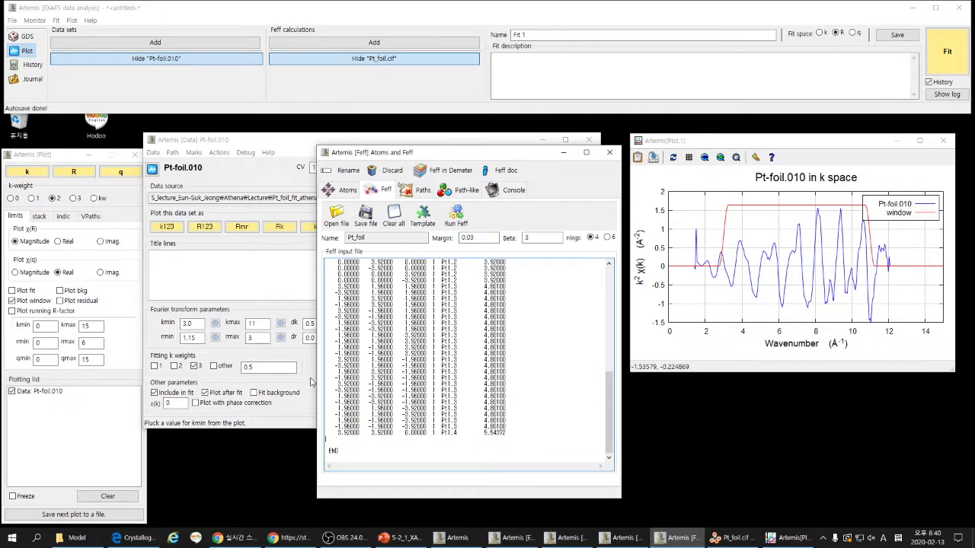
key("BackSpace")
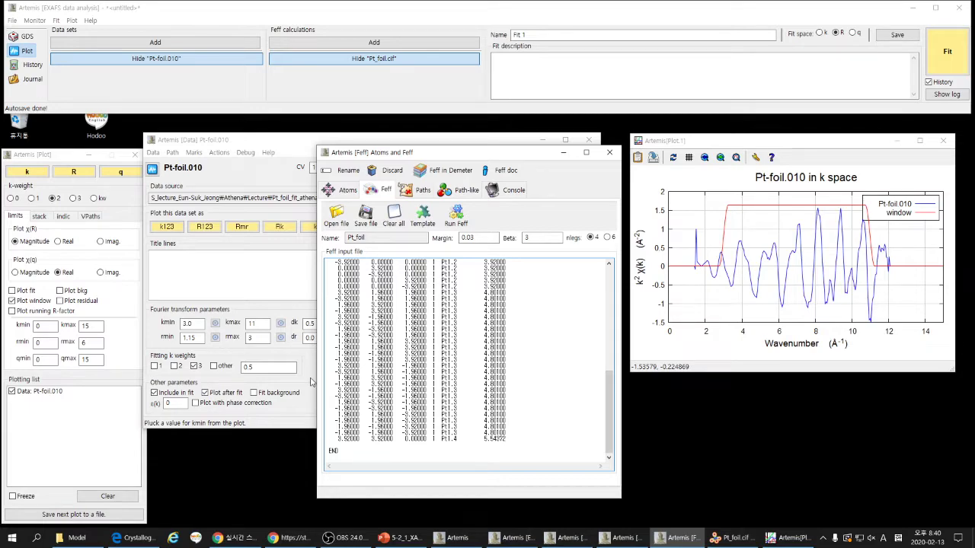
left_click_drag(513, 442, 335, 440)
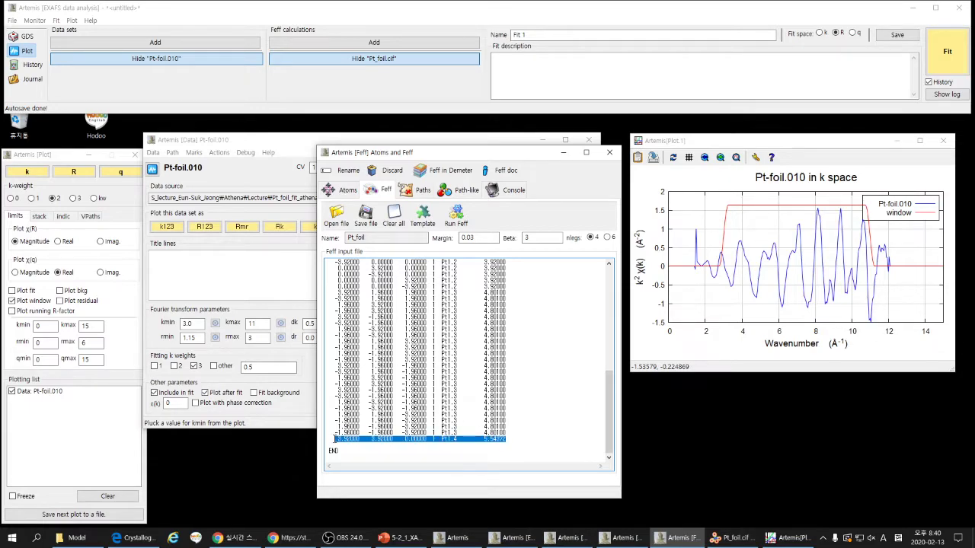
key("Delete")
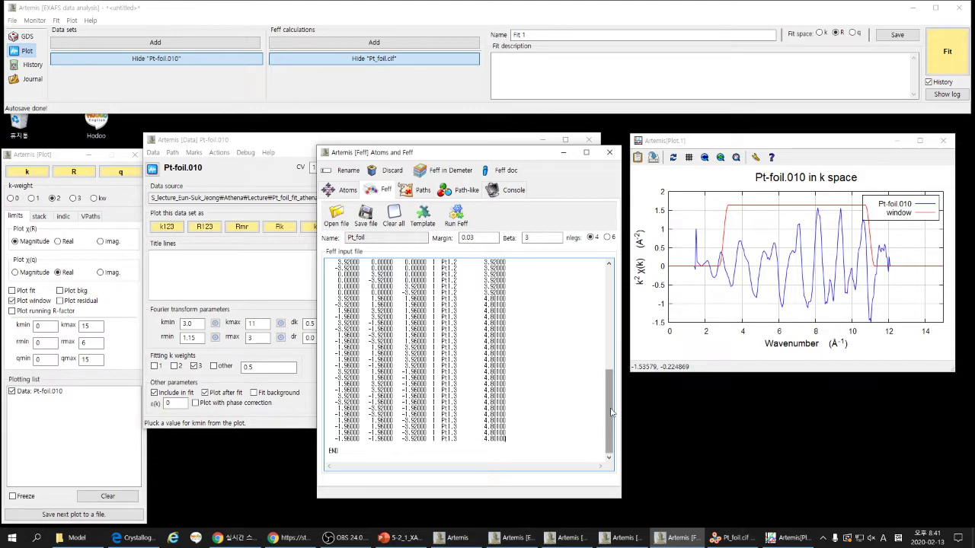
- Check the start of the edited atom list, run Feff, and place the Feff and data windows side by side
left_click_drag(609, 421, 612, 366)
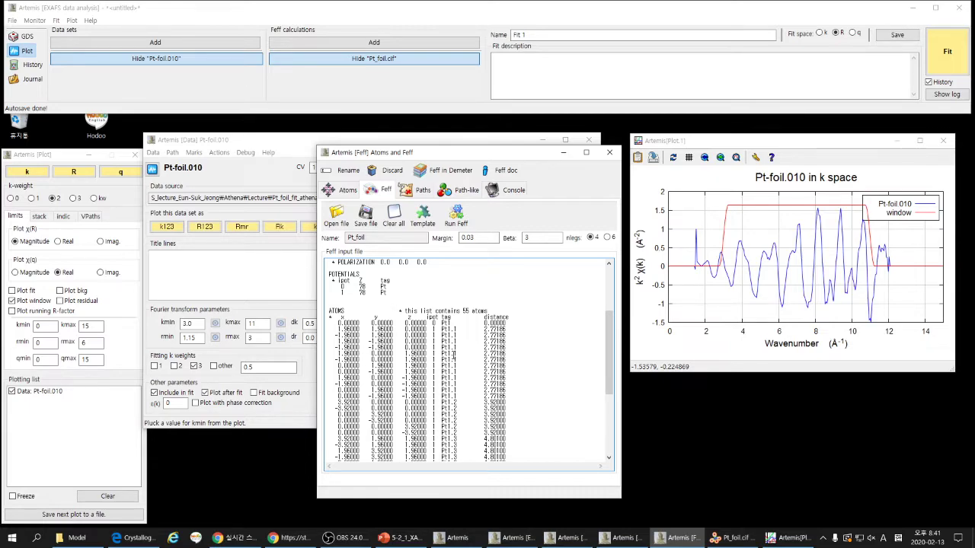
left_click(456, 220)
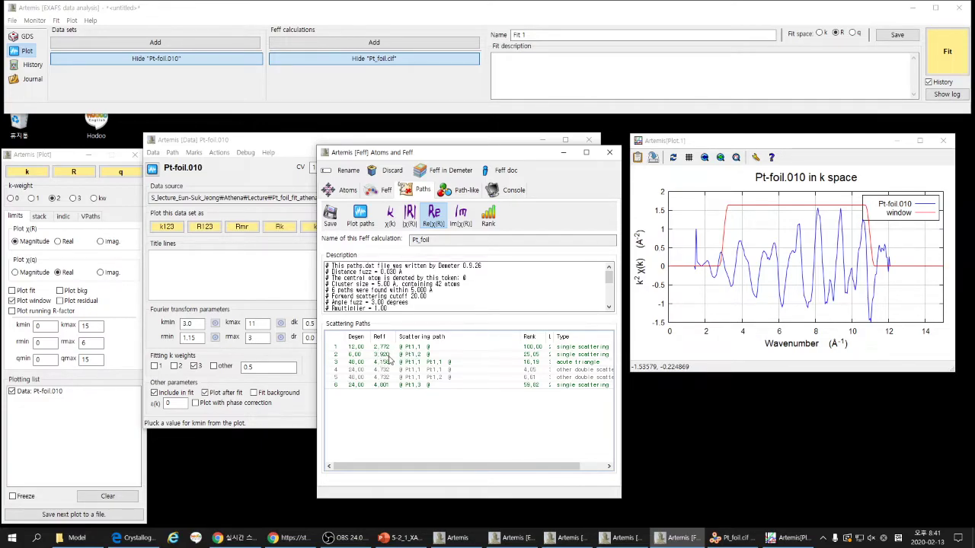
left_click_drag(438, 158, 688, 165)
left_click_drag(437, 147, 410, 134)
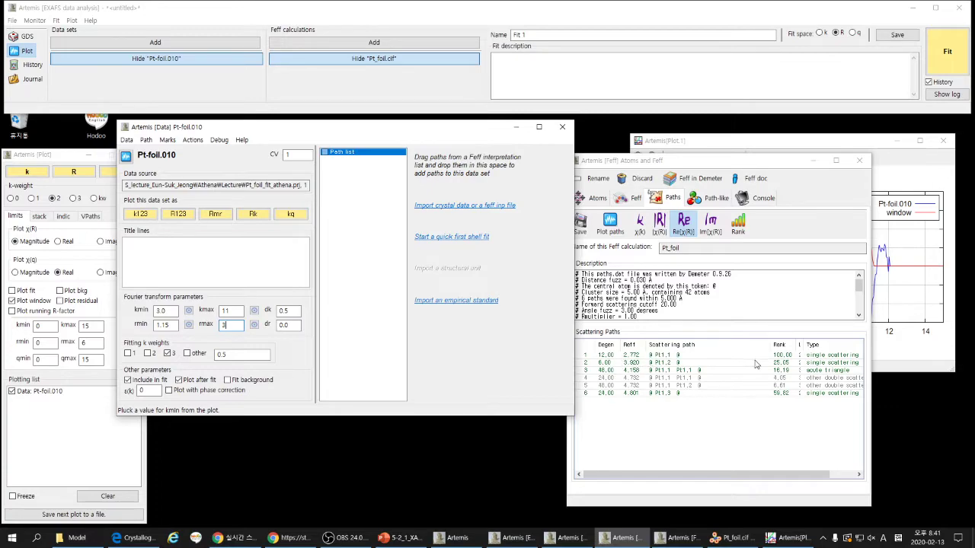
- Add the single-scattering paths Pt1.1 and Pt1.2 to the Pt-foil.010 path list and move the data window clear of the Feff window
left_click_drag(760, 356, 370, 189)
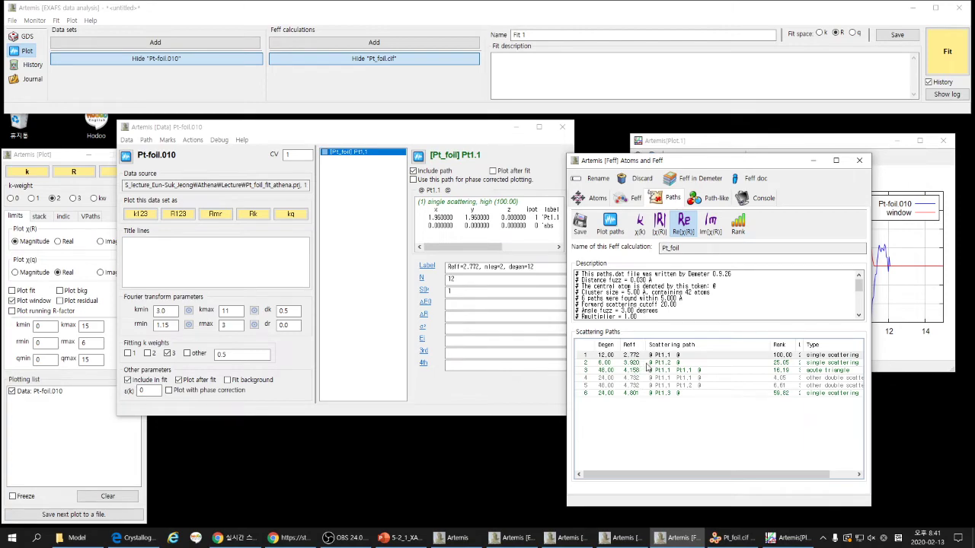
left_click_drag(664, 363, 374, 220)
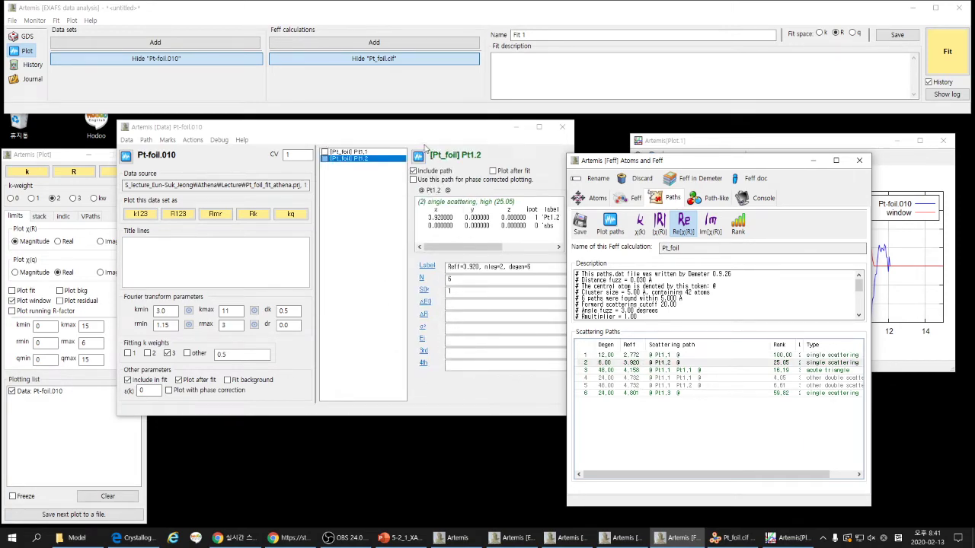
left_click_drag(424, 134, 408, 134)
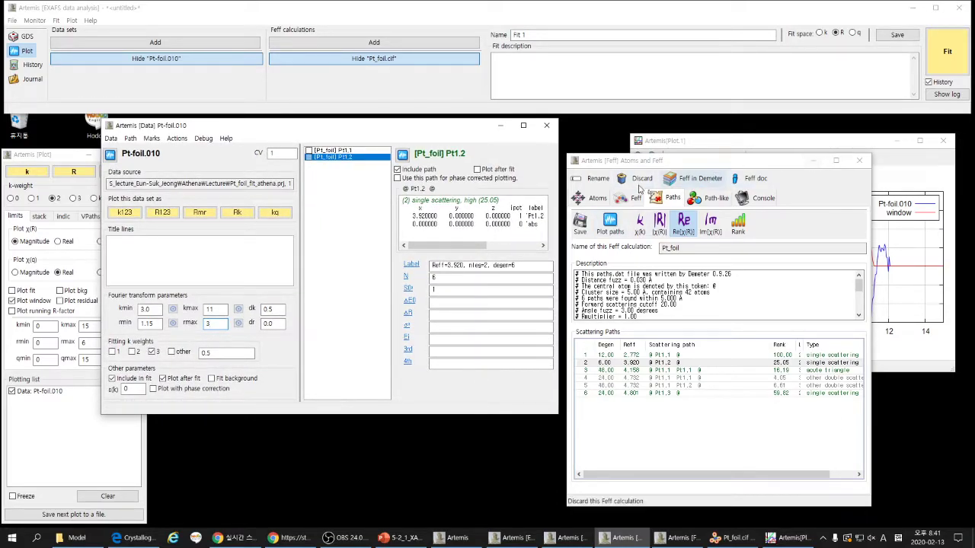
- Exclude path Pt1.2 from the fit and include it again
left_click(397, 169)
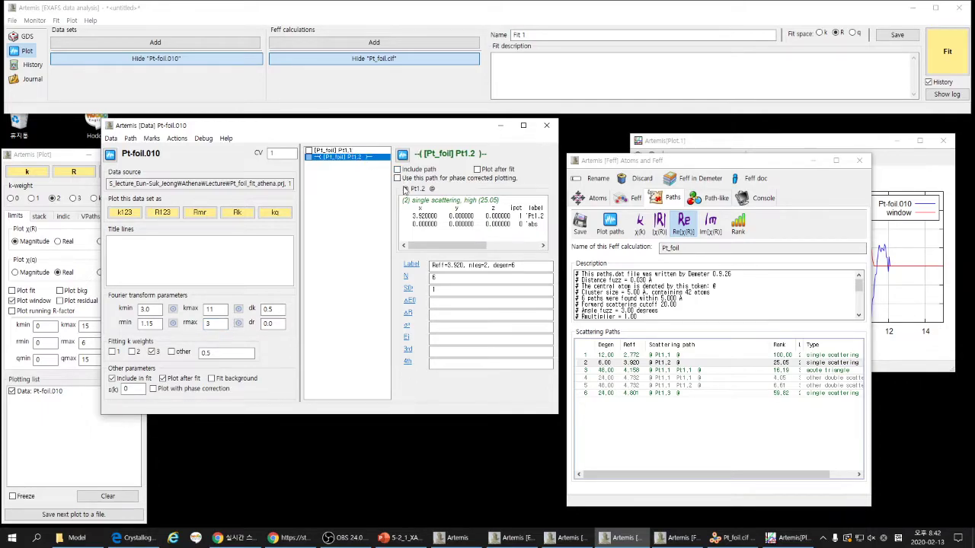
left_click(397, 169)
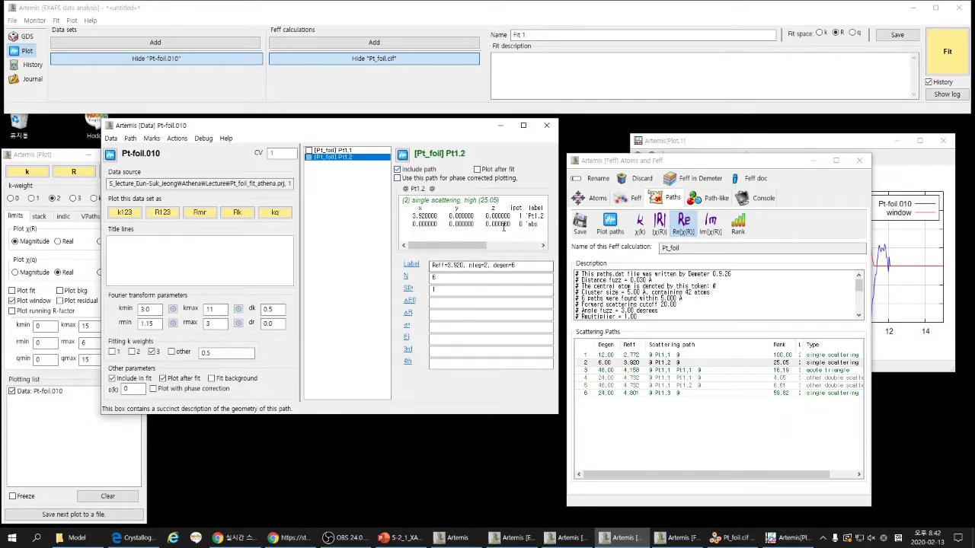
- Hide the Feff window, reposition the data window, and display the parameters of path Pt1.1
left_click(813, 163)
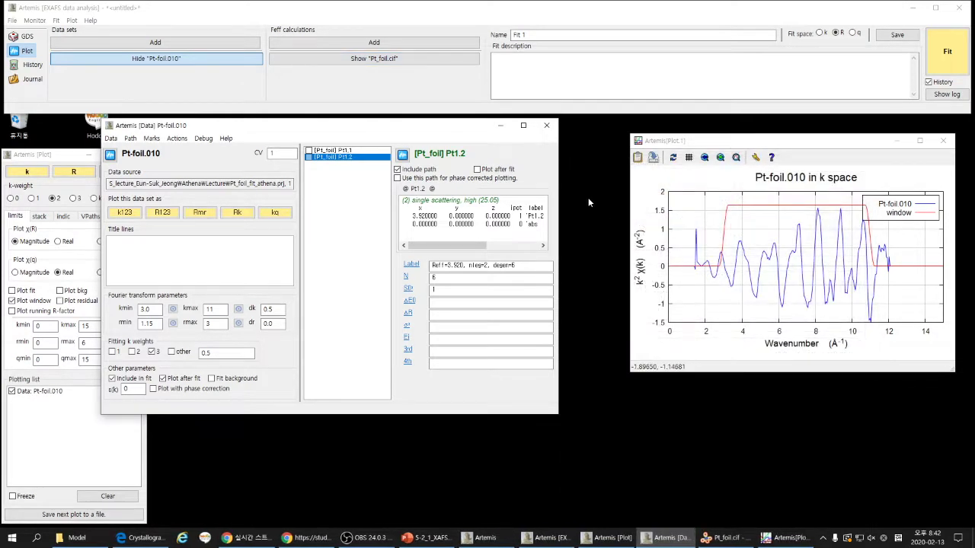
left_click_drag(365, 131, 330, 142)
left_click(304, 162)
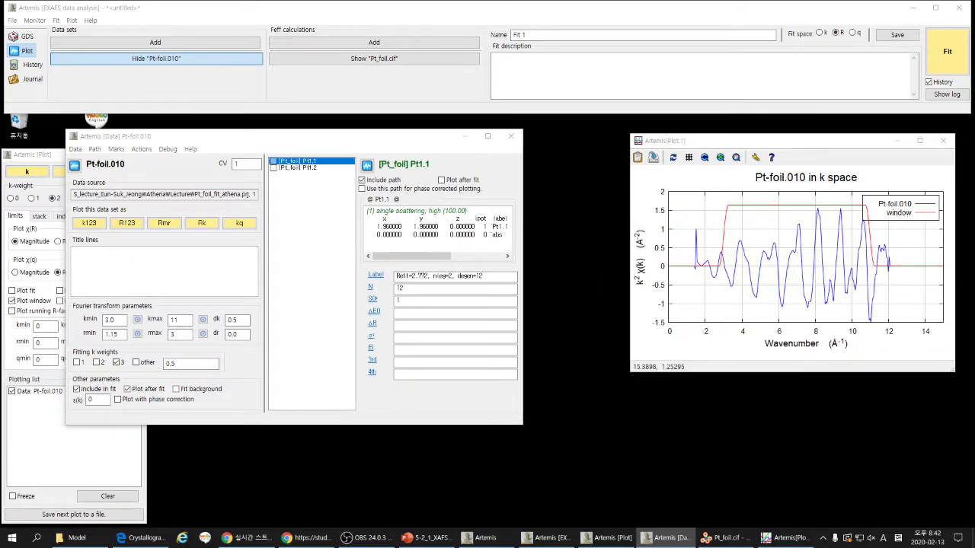
- Try to enter k12 as the degeneracy N of path Pt1.1
key("alt+Tab")
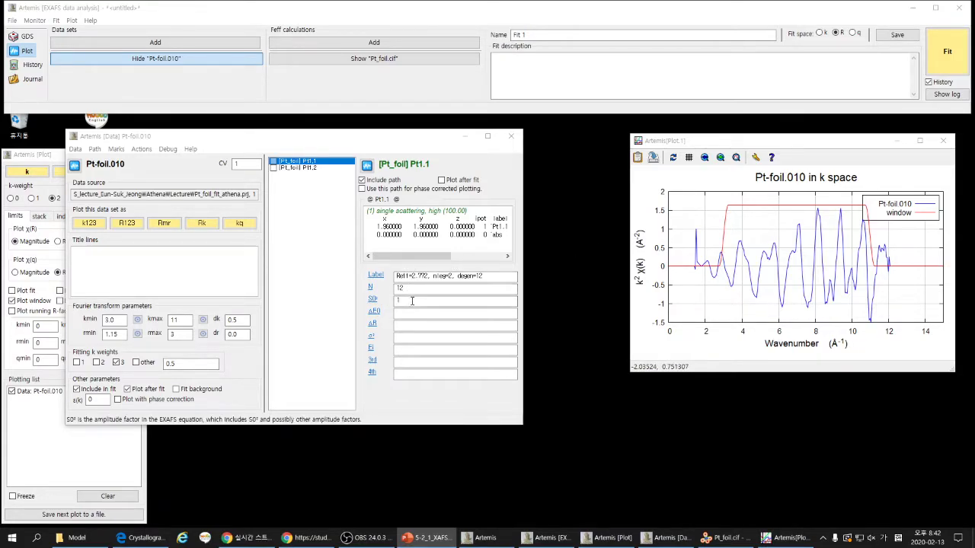
left_click(435, 290)
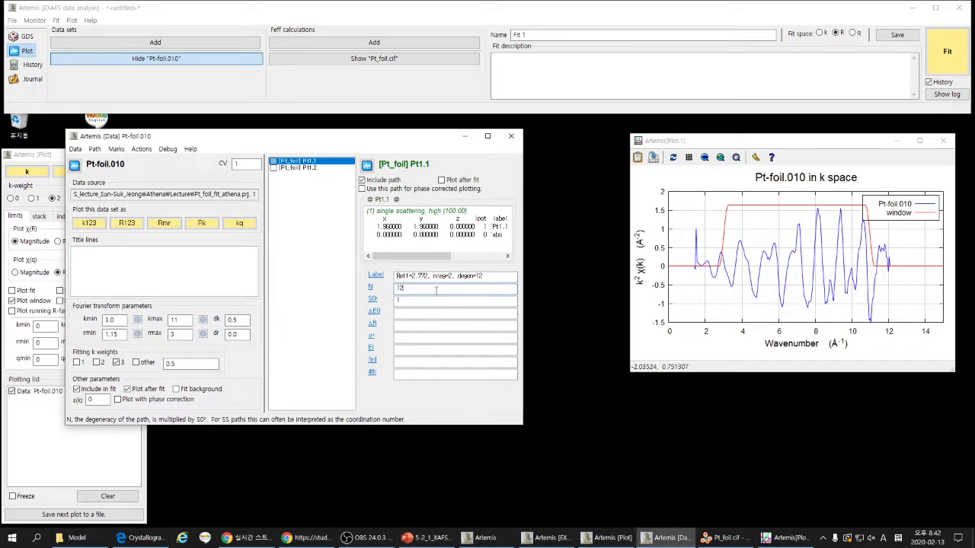
type("k")
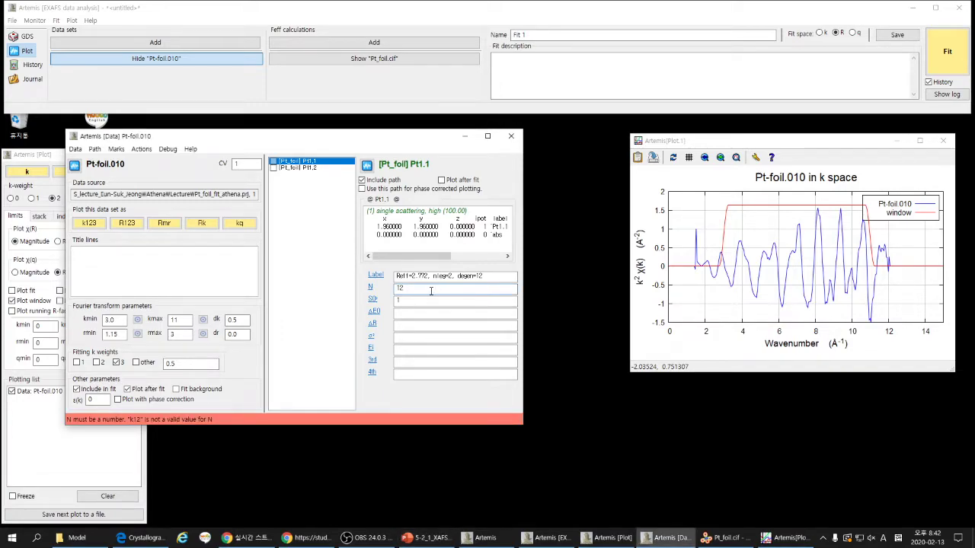
- Set the amplitude factor S0² of path Pt1.1 to 0.86*npt1 and enlarge the data window
left_click(404, 301)
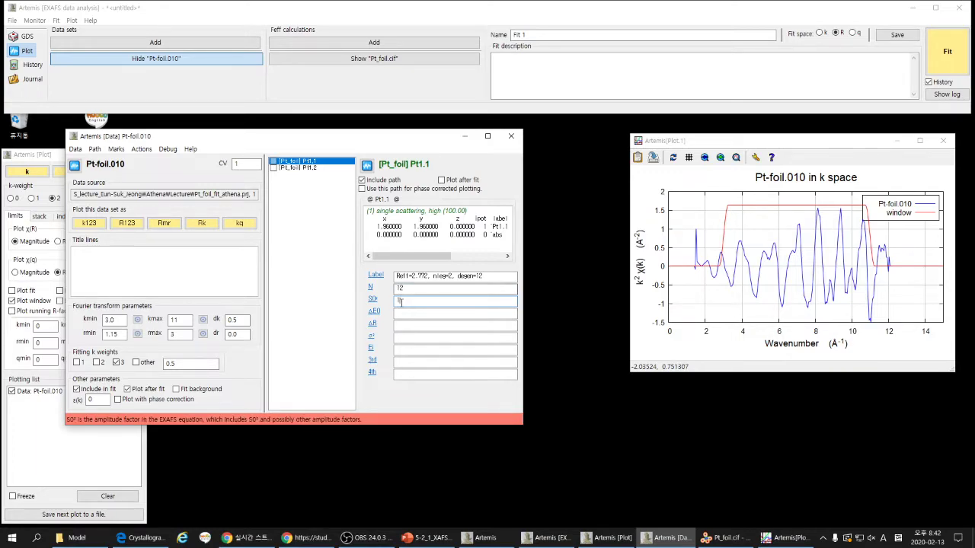
left_click(411, 314)
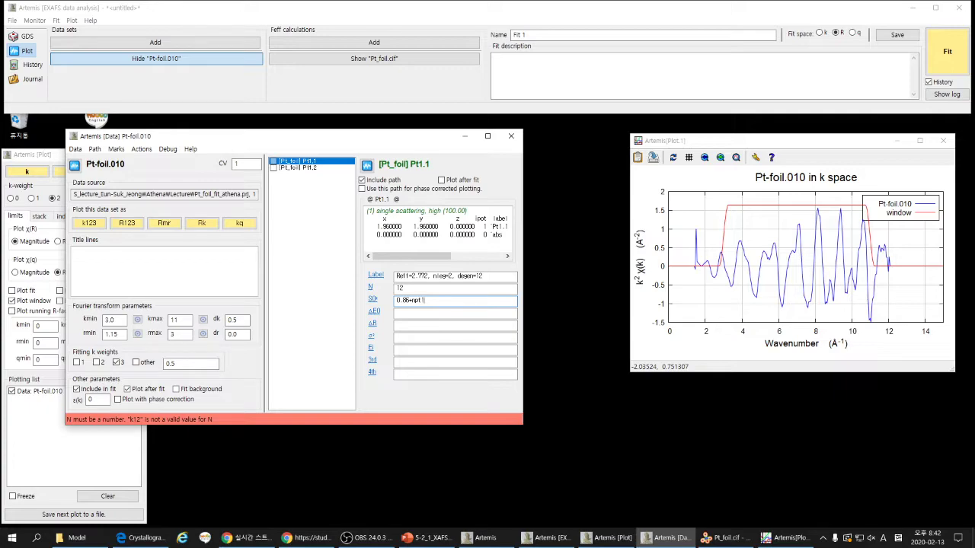
double_click(414, 301)
left_click(399, 287)
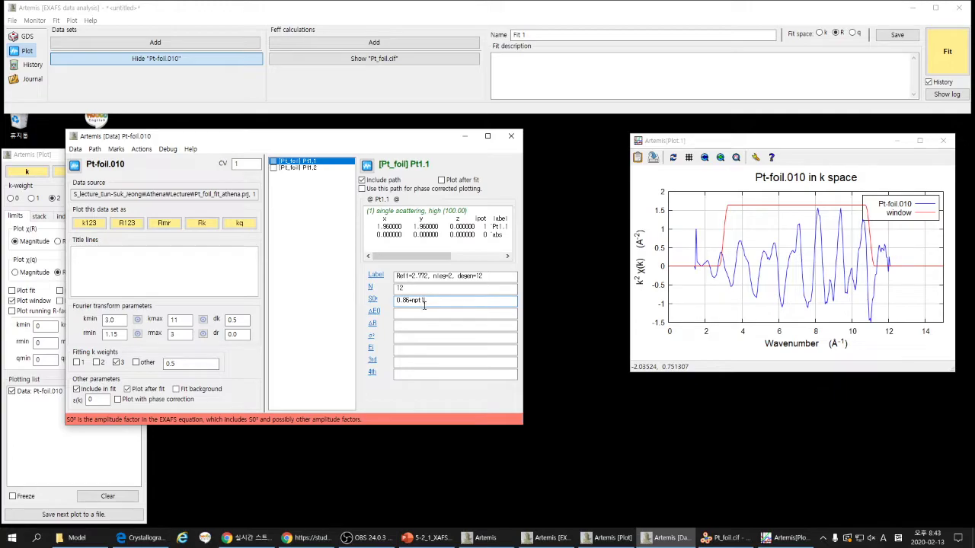
left_click(423, 302)
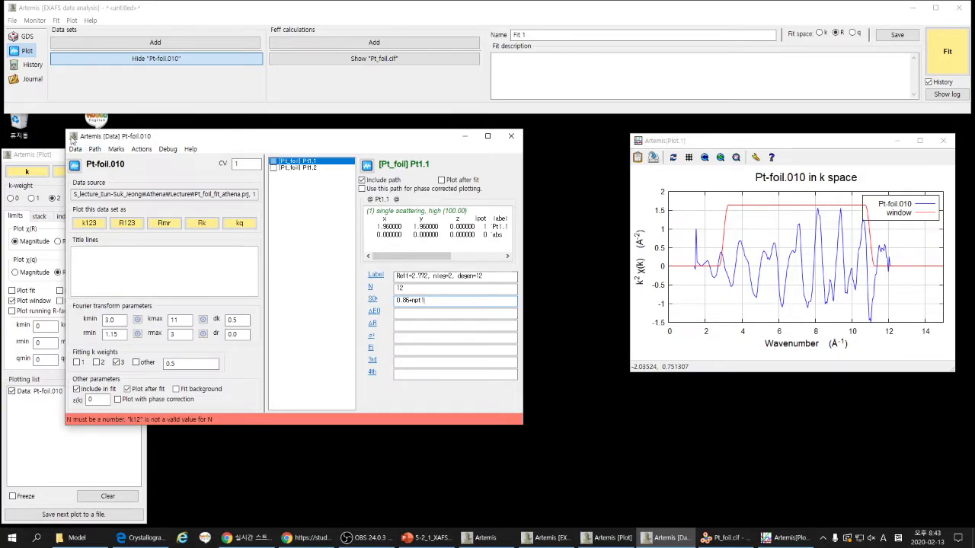
left_click_drag(69, 133, 23, 95)
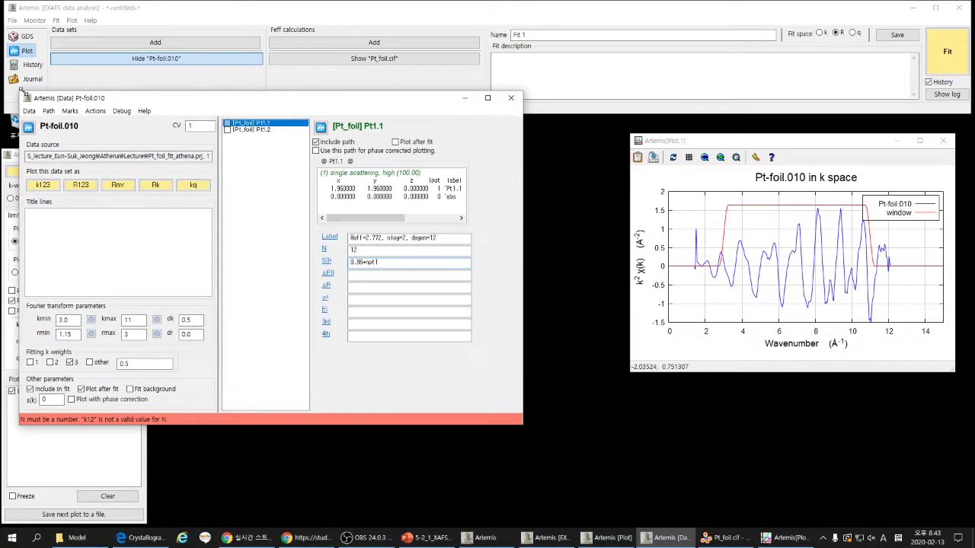
- Set path Pt1.1's ΔE0 to ep0, ΔR to dpt1 and σ² to sigpt1
left_click(378, 265)
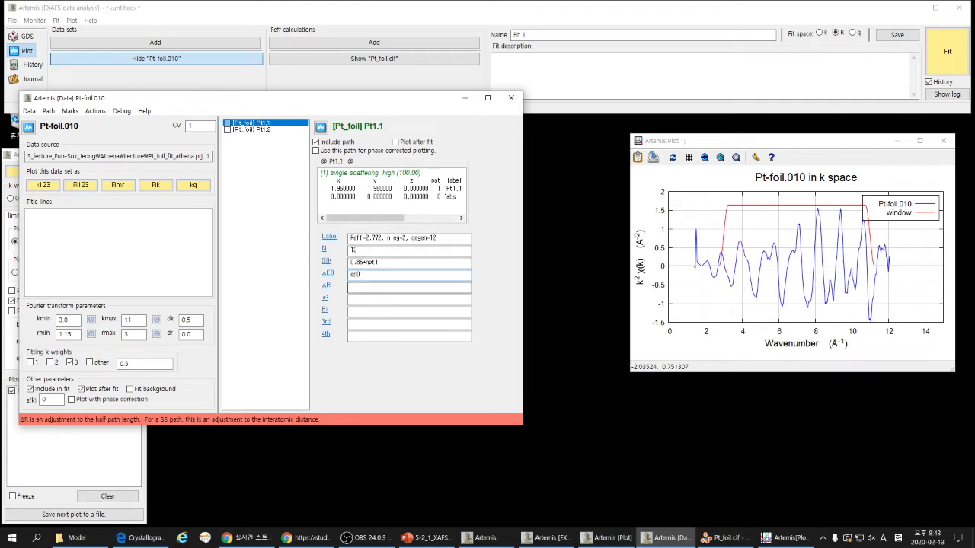
left_click(386, 285)
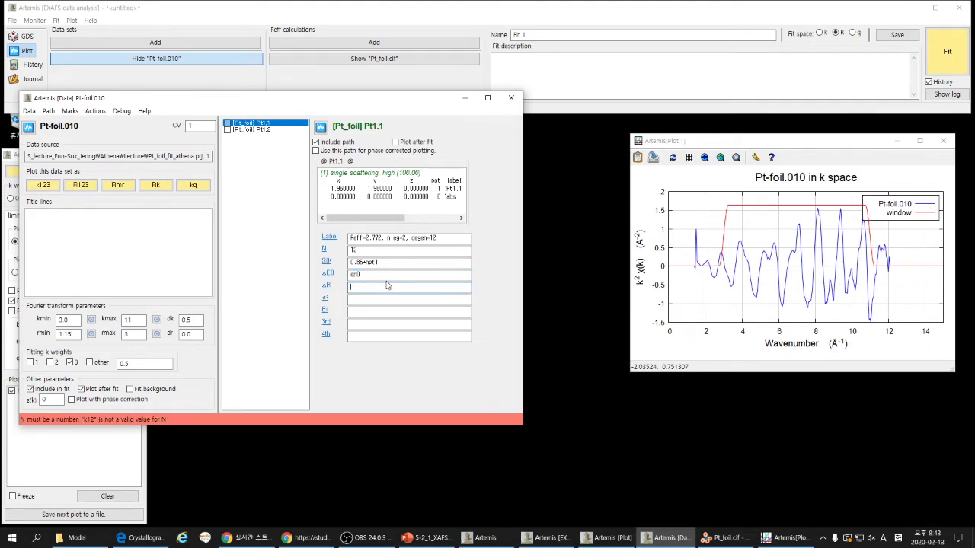
type("dpt1")
left_click(366, 297)
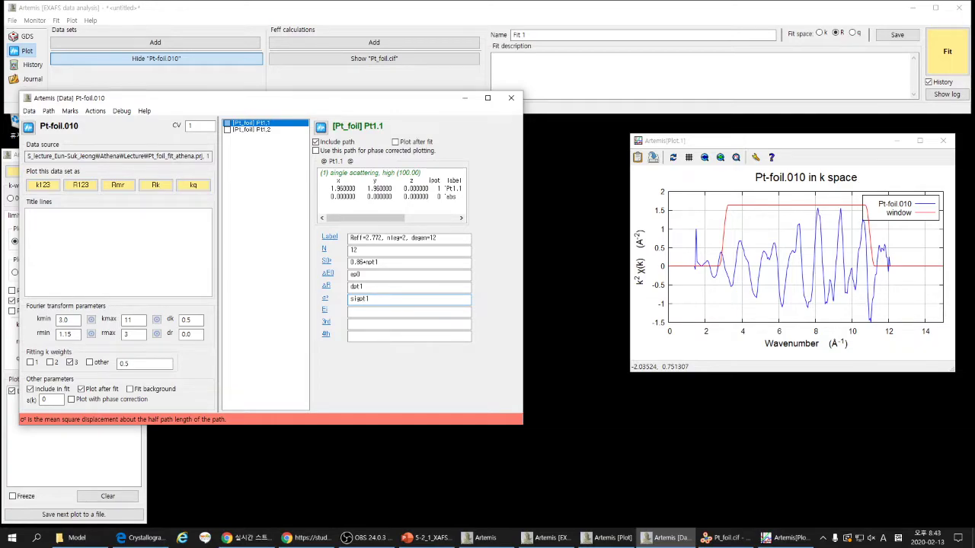
key("Return")
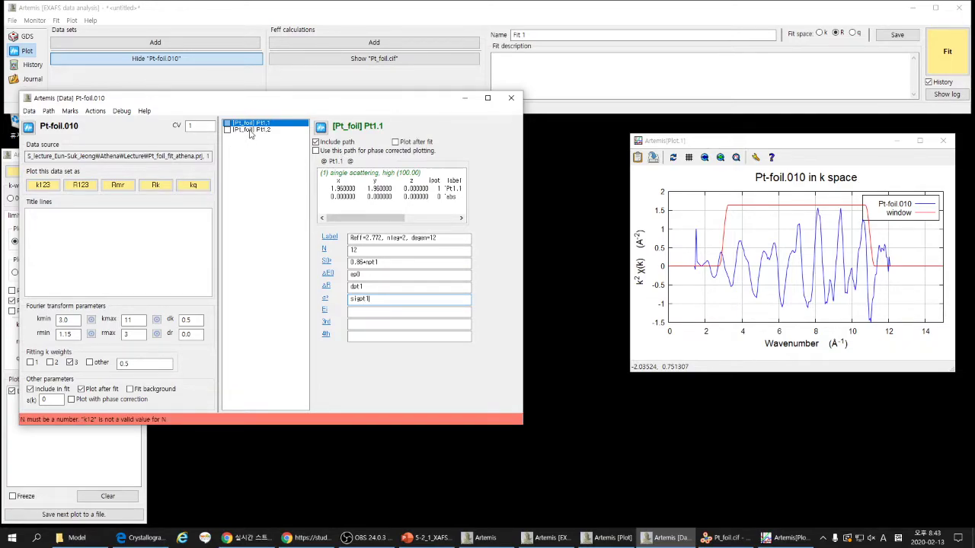
- Move the data window and set path Pt1.2's S0² to 0.86*npt2 and its ΔE0 to ept0
left_click_drag(290, 99, 271, 109)
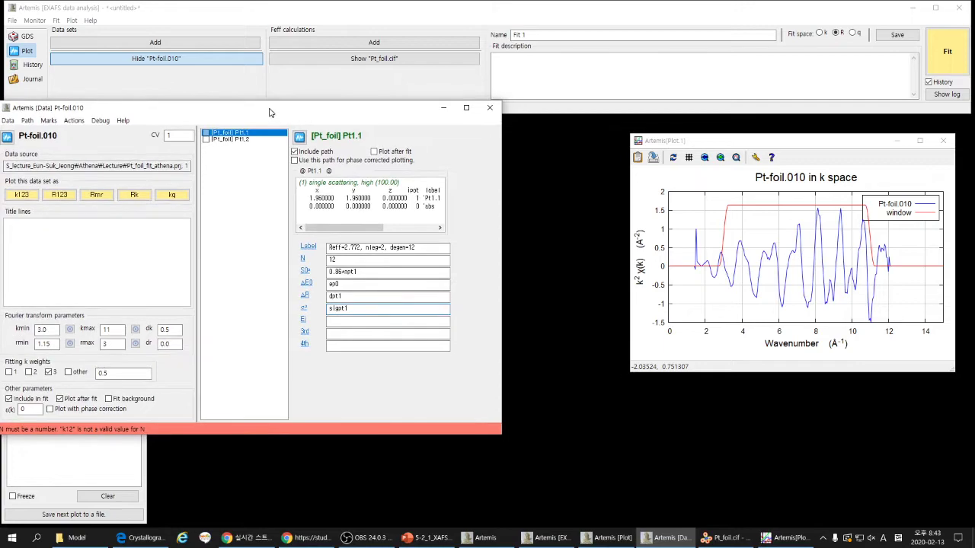
left_click(243, 141)
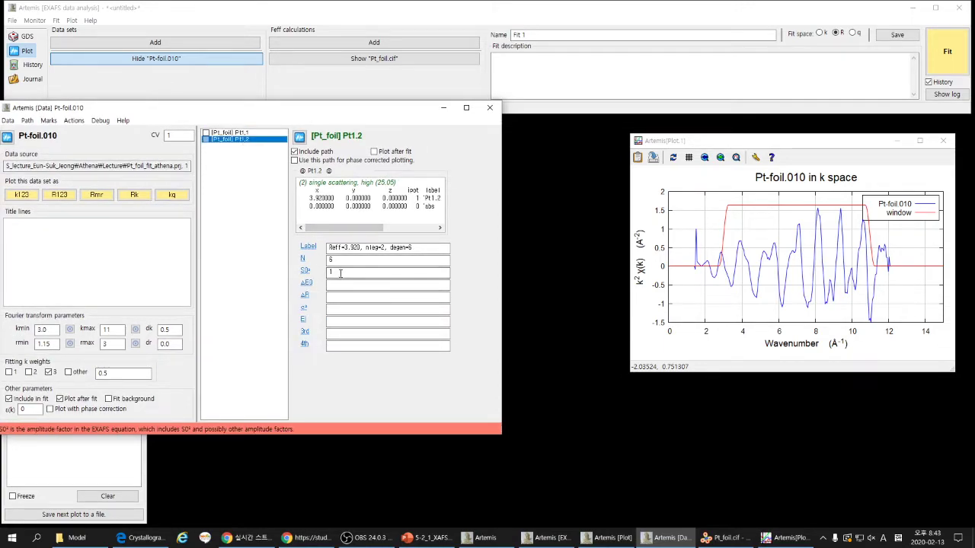
left_click_drag(328, 272, 404, 289)
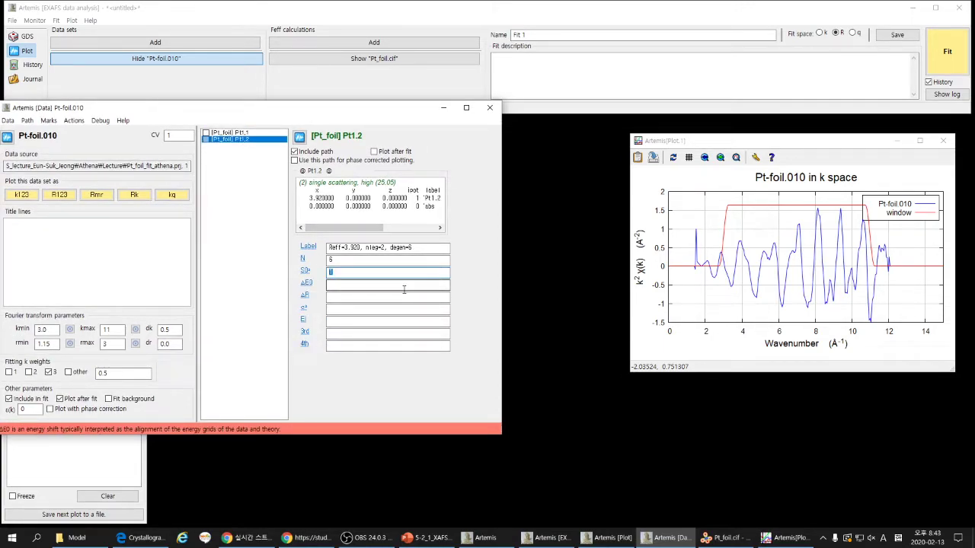
type("0.86")
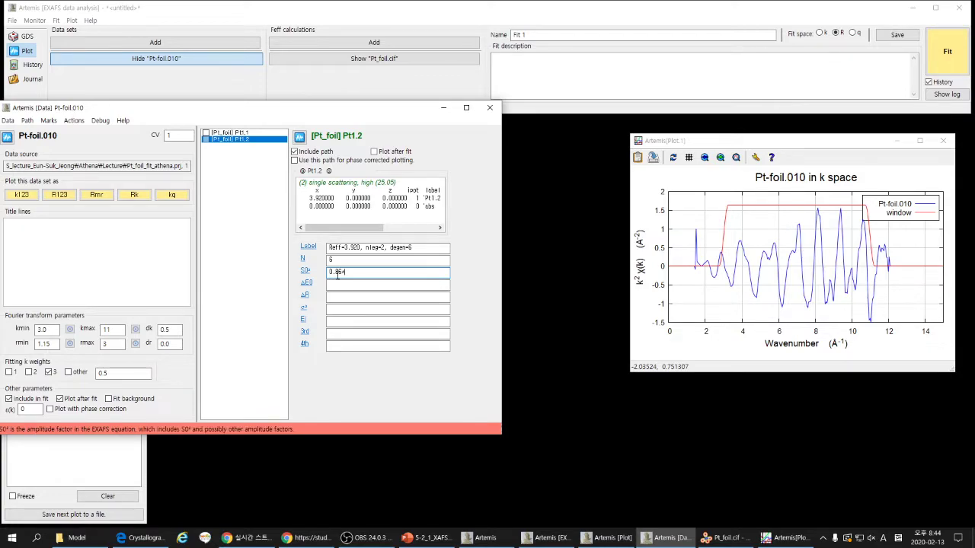
left_click(342, 273)
type("4")
left_click(352, 284)
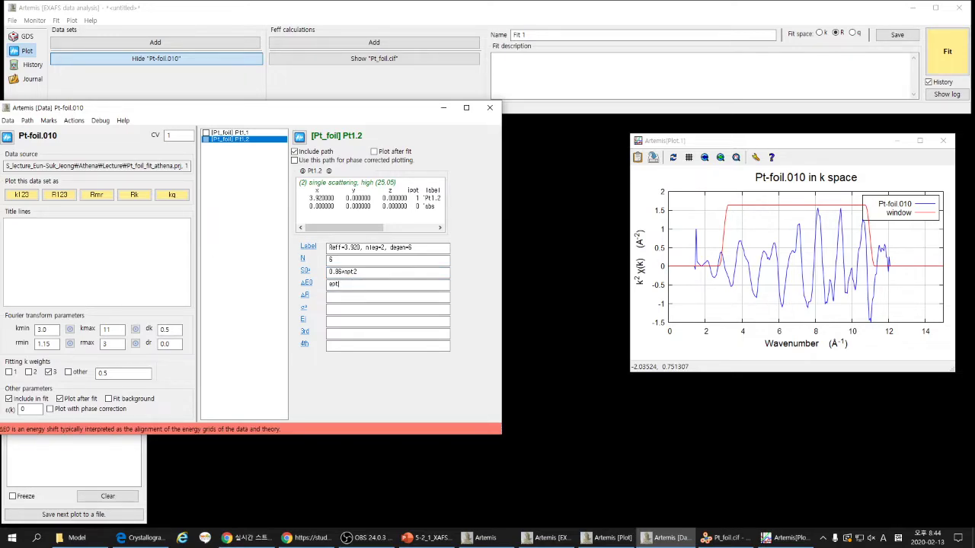
- Change the ΔE0 parameter of path Pt1.1 to ept0 and return to path Pt1.2
left_click(236, 134)
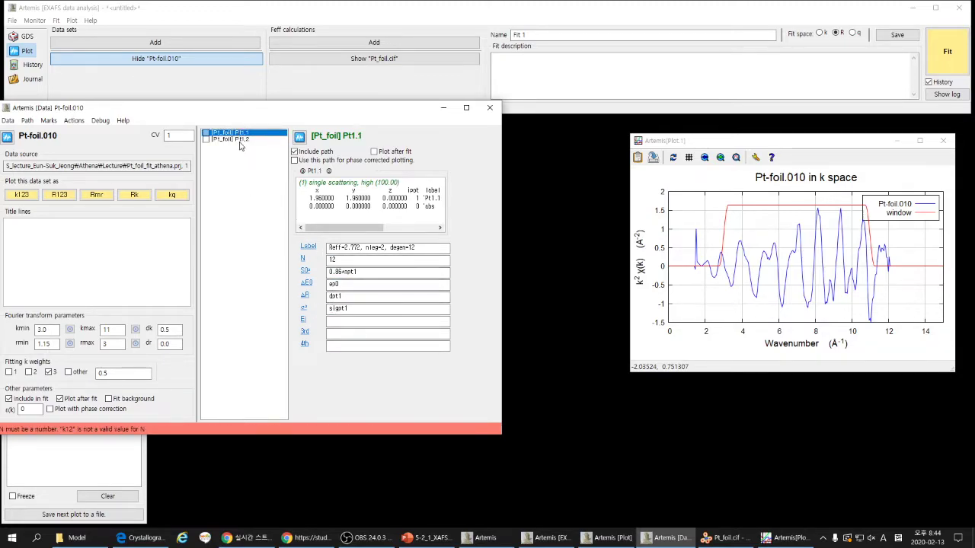
left_click(333, 283)
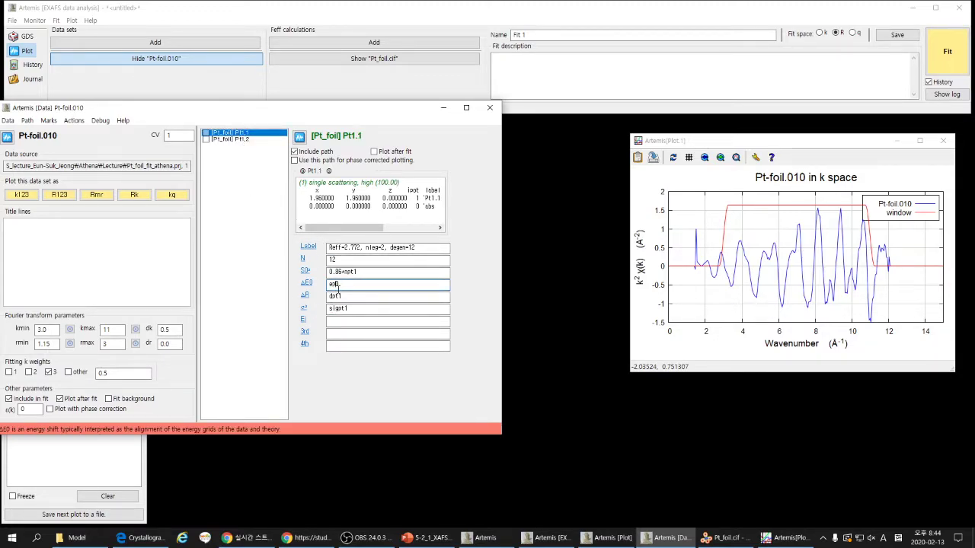
left_click(228, 139)
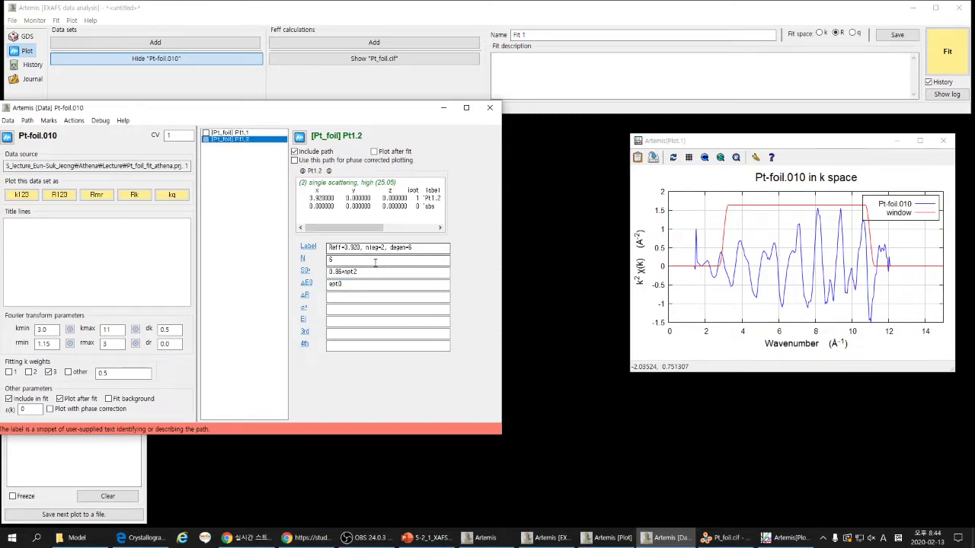
- Set path Pt1.2's ΔR to dpt2 and its σ² to sigpt2
left_click(355, 301)
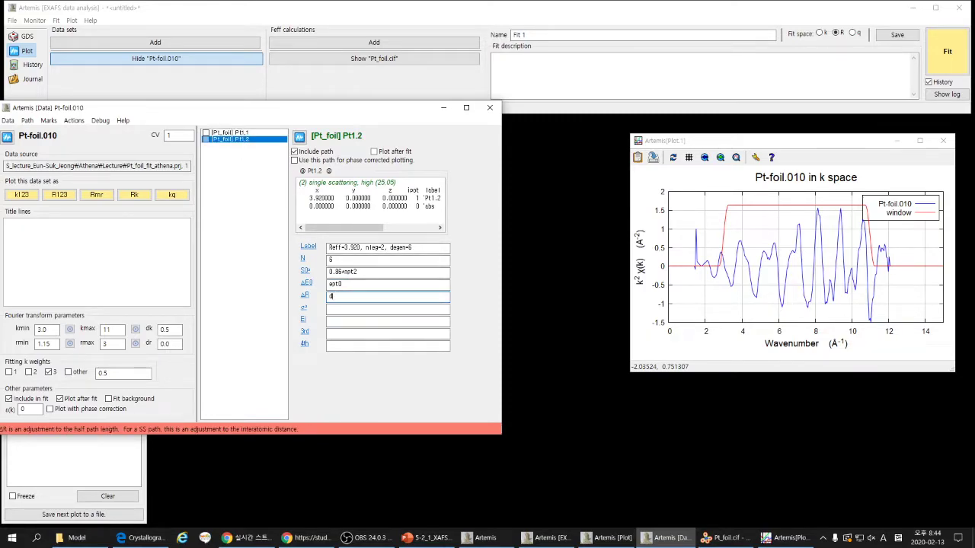
type("dpt2")
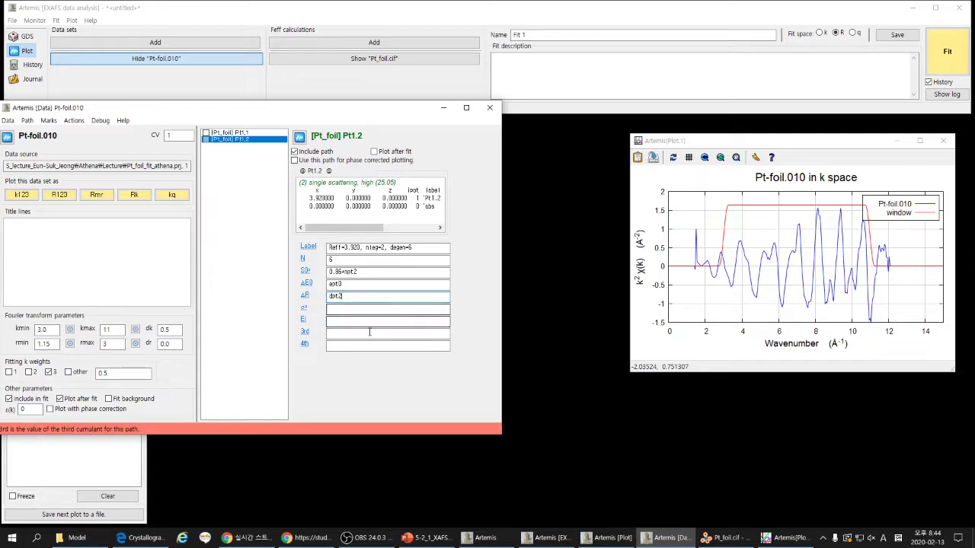
key("Tab")
type("ss")
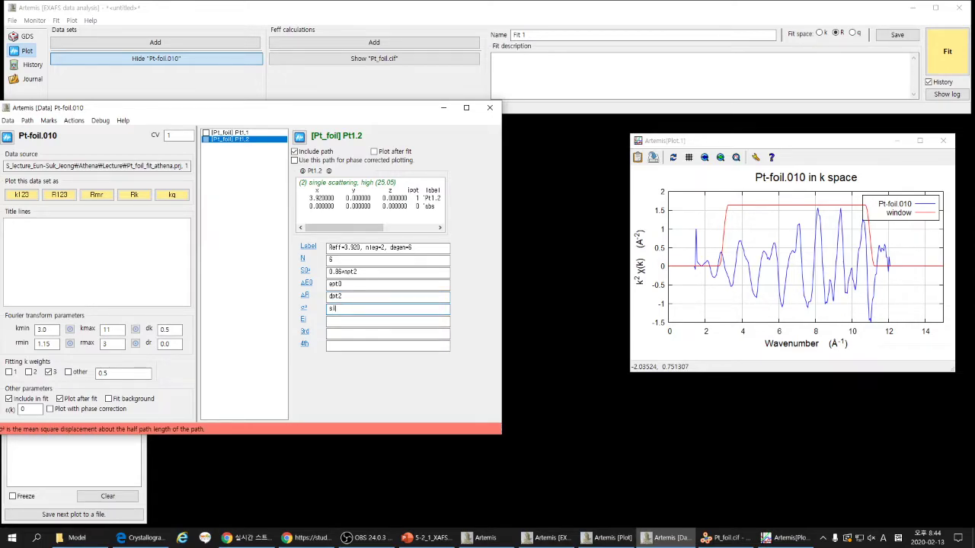
type("gpt2")
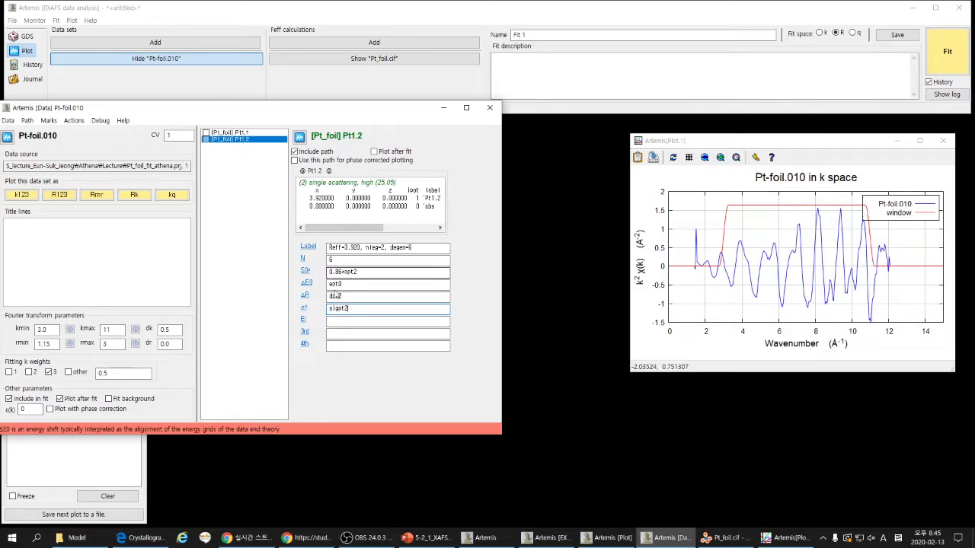
- Open the Guess, Def, Set parameters window and place it beside the data window
left_click(240, 134)
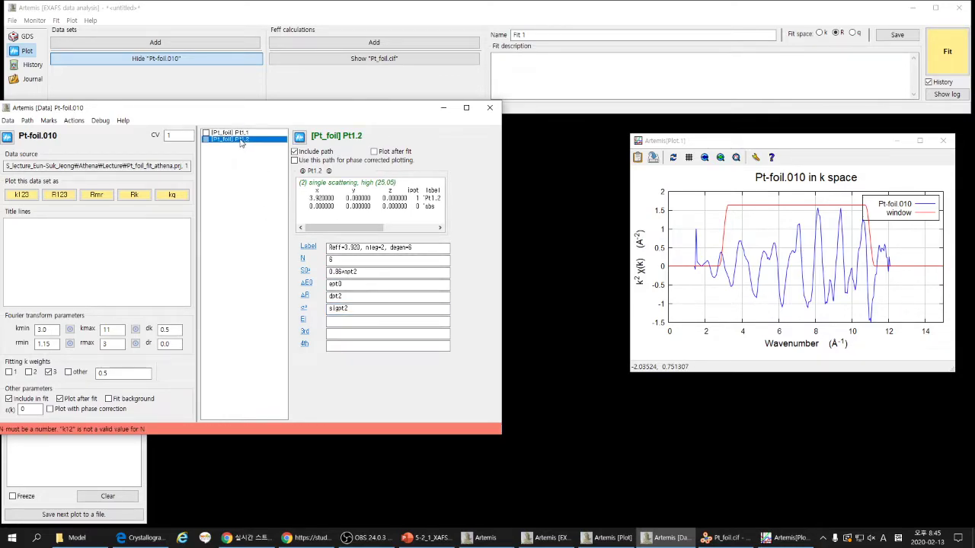
left_click(242, 140)
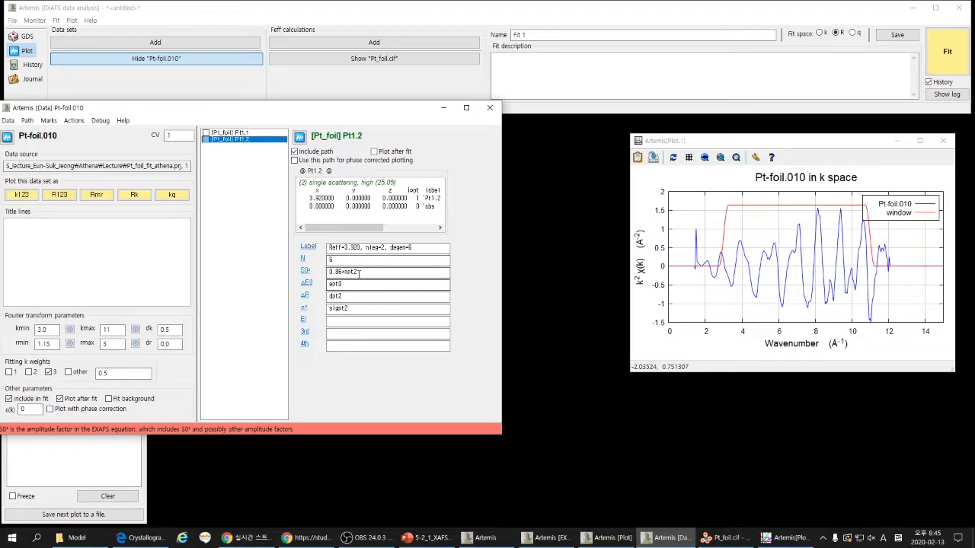
left_click(22, 36)
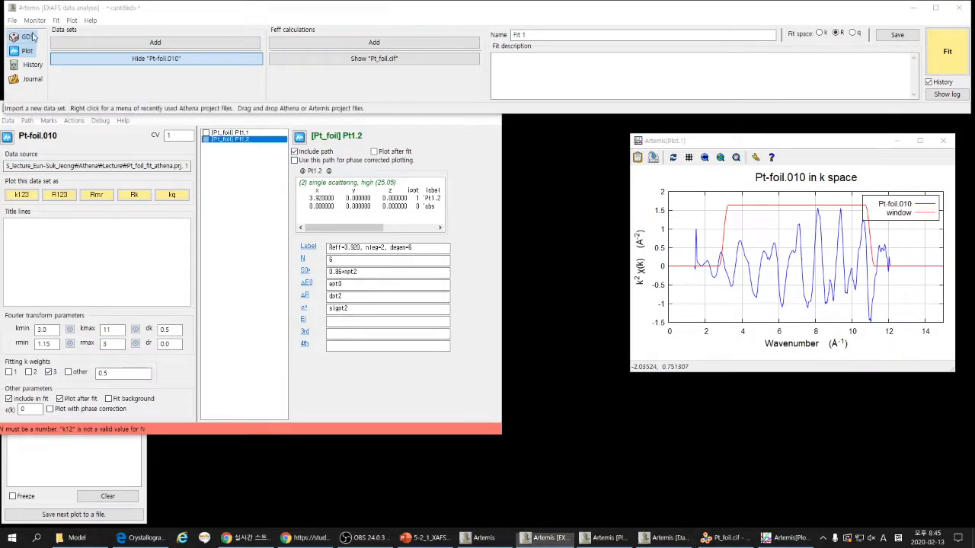
left_click_drag(126, 39, 606, 206)
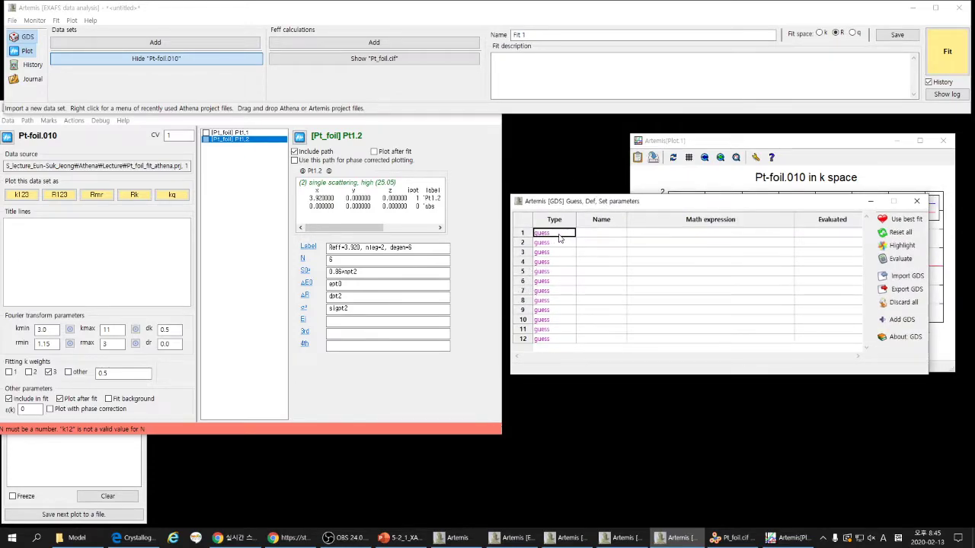
- Name the first four guess parameters npt1, ept0, dpt1 and sigpt1, matching the parameters of path Pt1.1
left_click(607, 234)
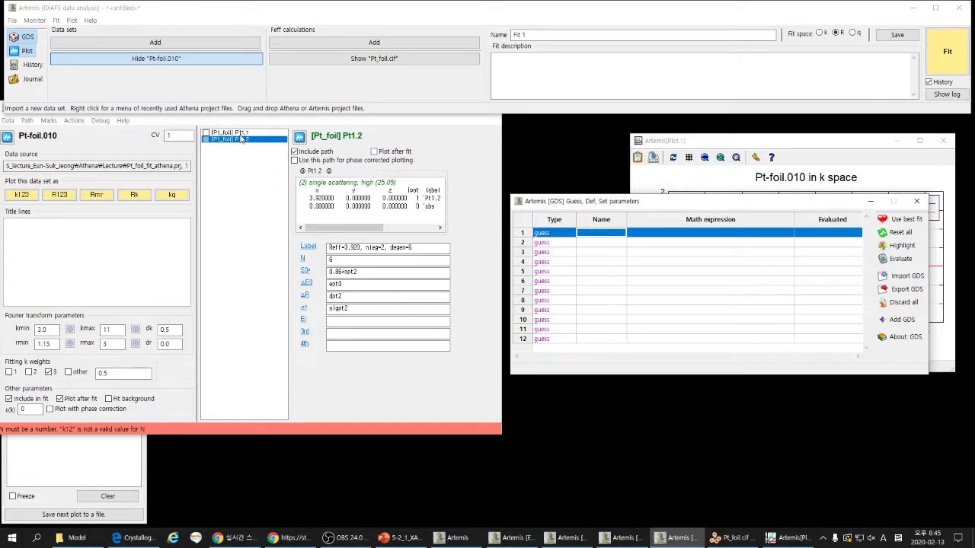
left_click(233, 132)
left_click(598, 234)
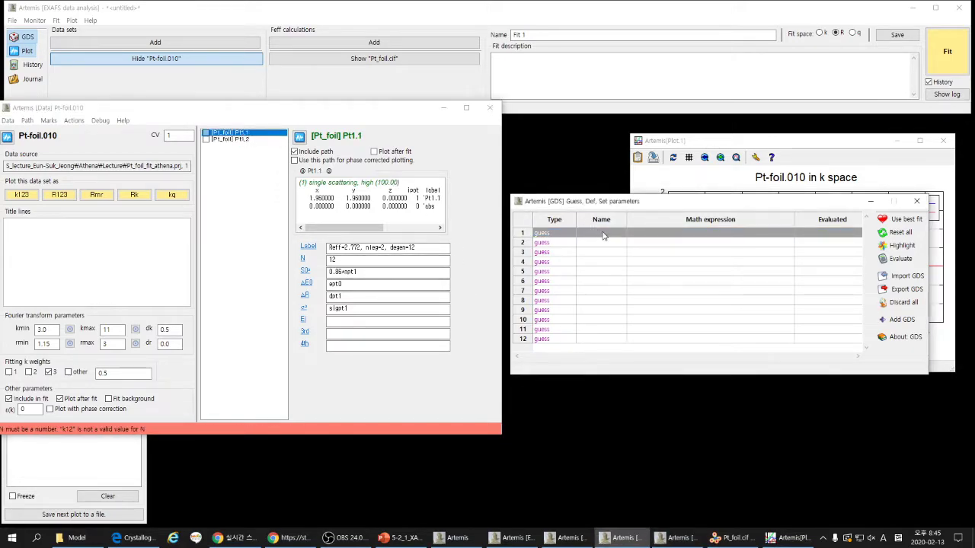
type("a")
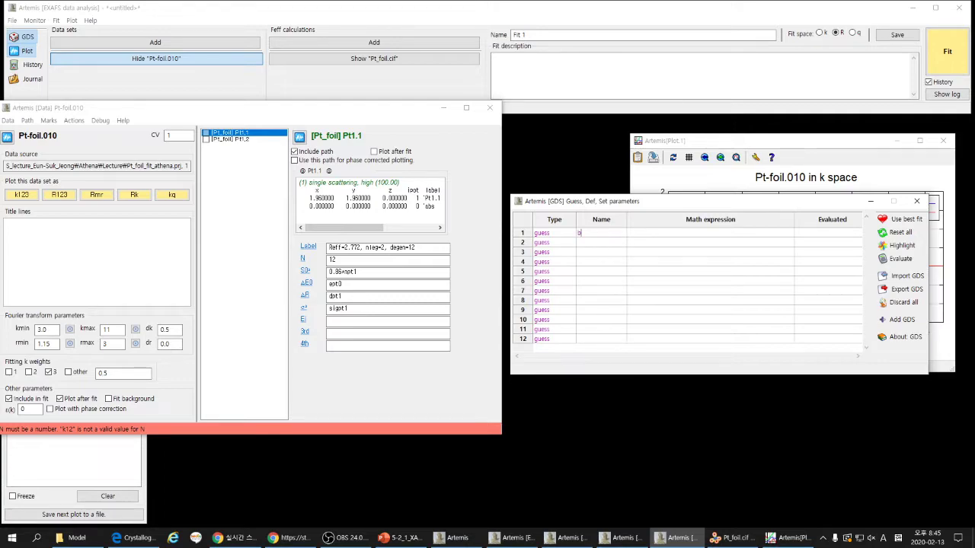
type("npt1")
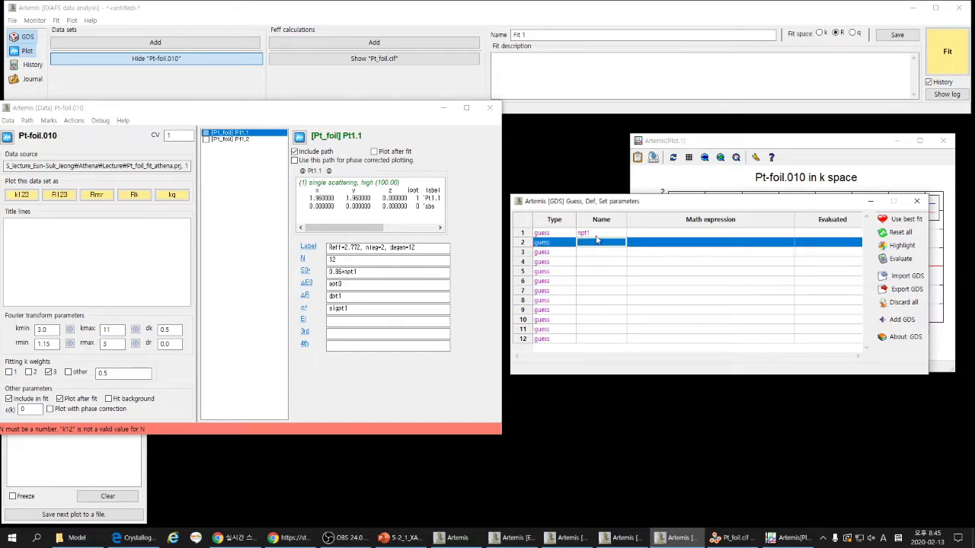
type("ept0")
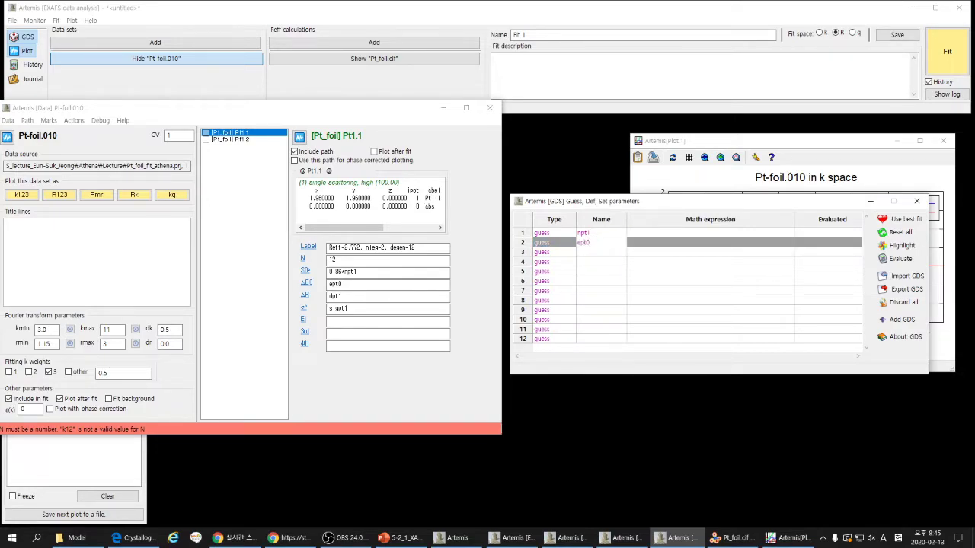
left_click(598, 252)
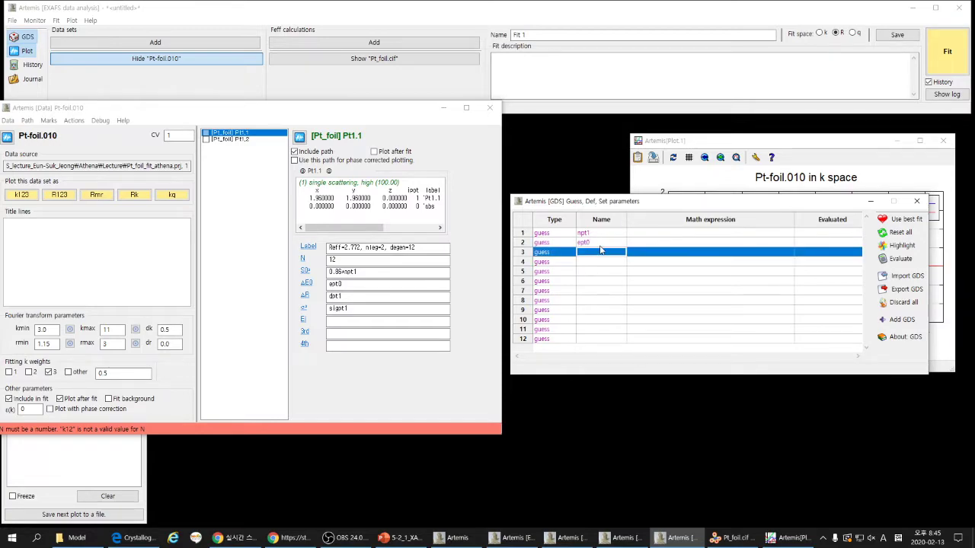
type("dpt1")
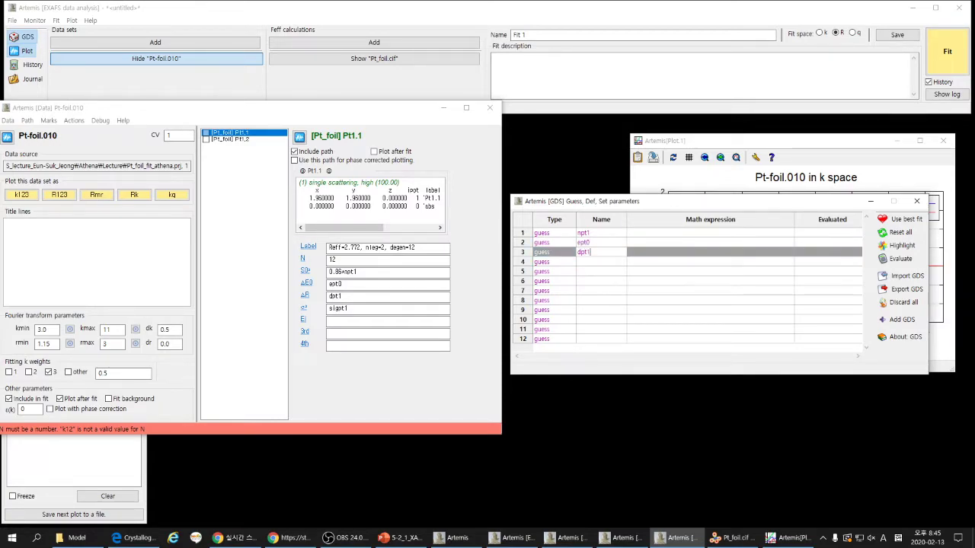
left_click(593, 263)
type("s")
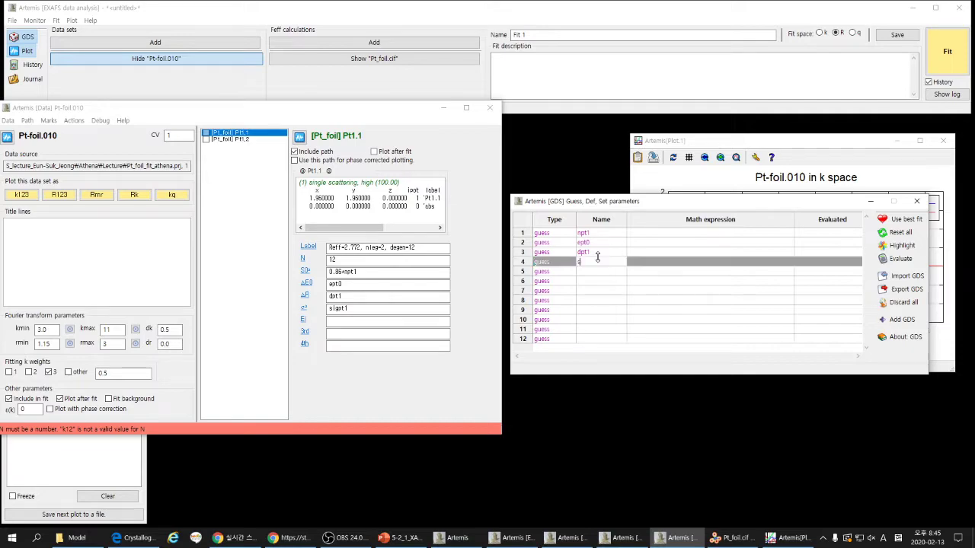
type("igpt1")
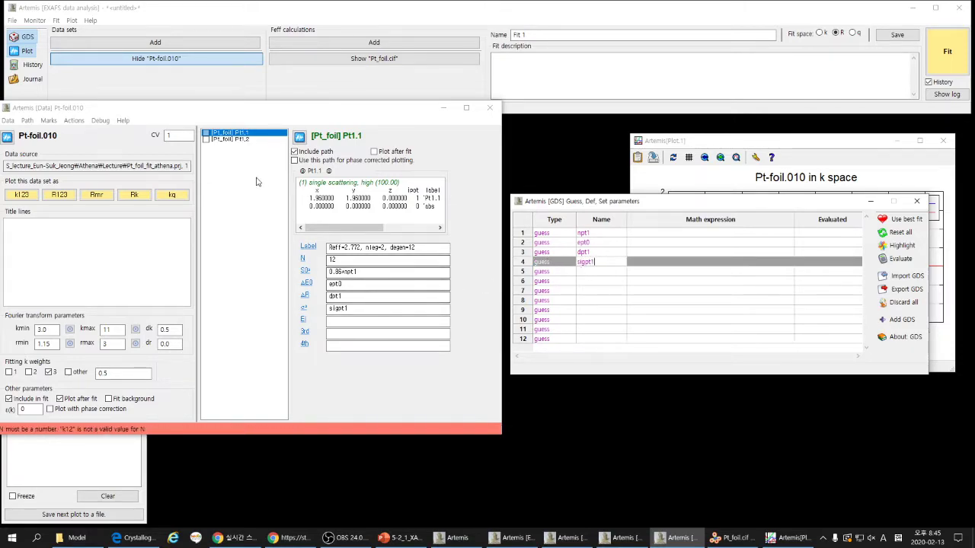
- Name the next three guess parameters npt2, dpt2 and sigpt2, matching the parameters of path Pt1.2
left_click(229, 139)
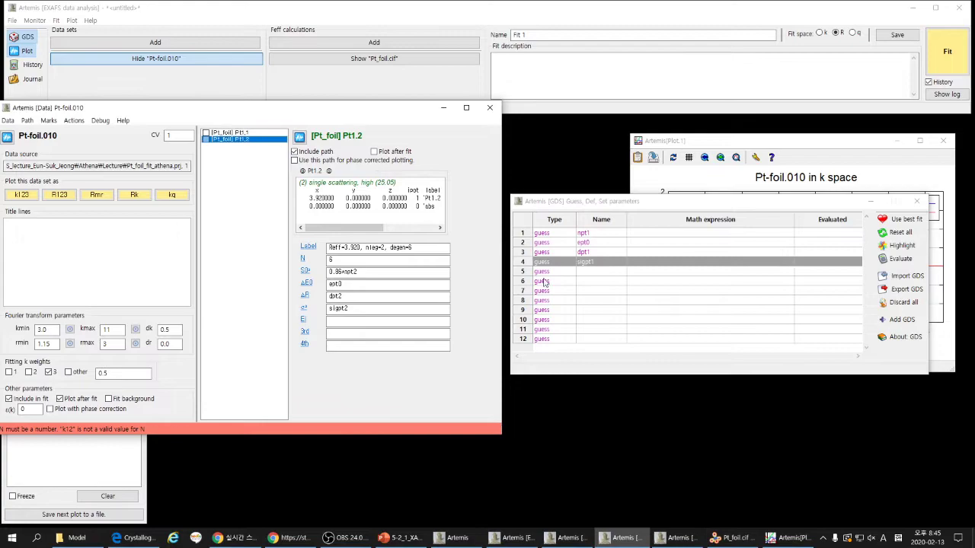
left_click(602, 273)
type("npt2")
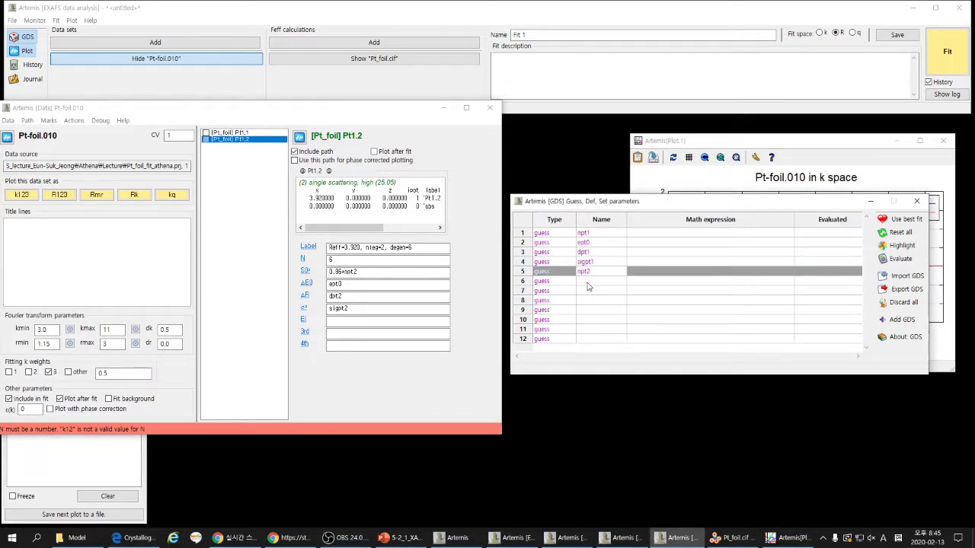
left_click(588, 284)
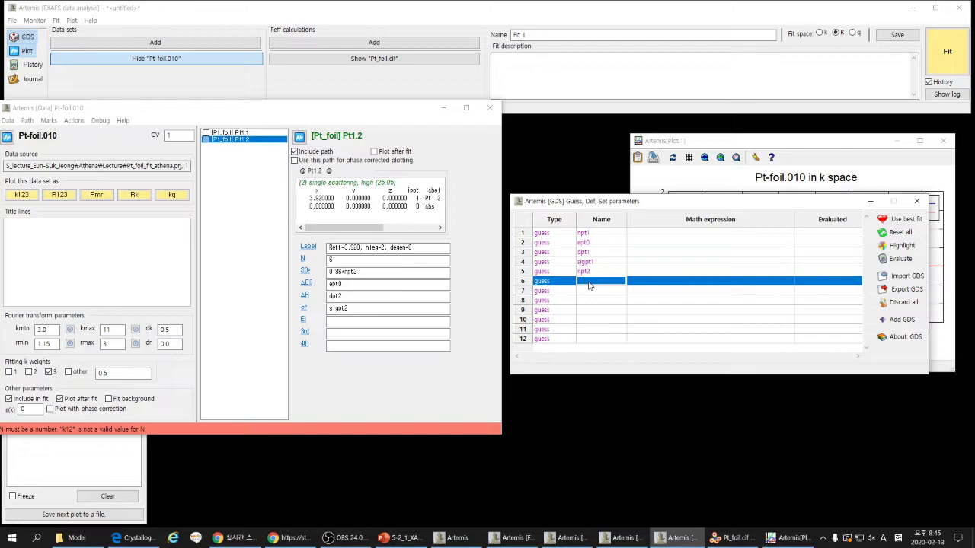
type("d")
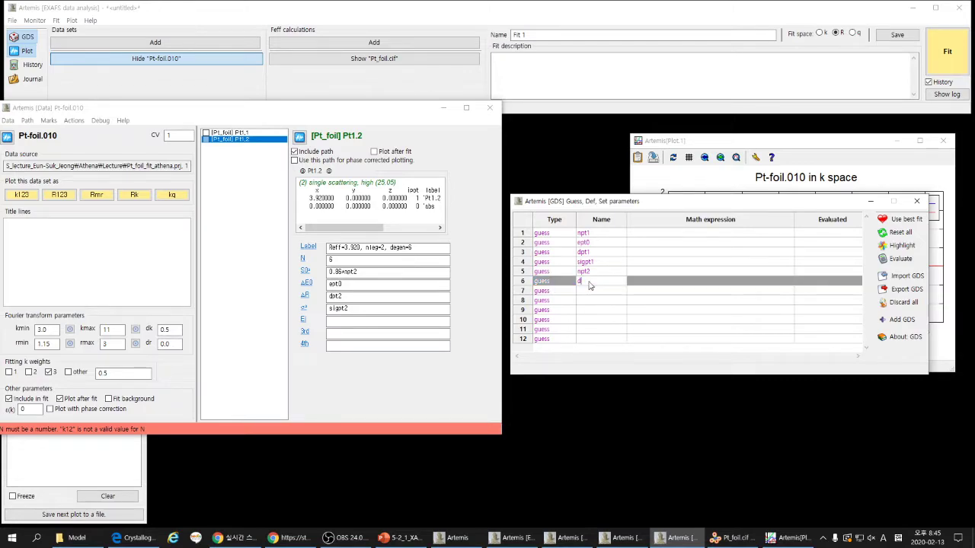
type("pt2")
left_click(599, 294)
type("sigp")
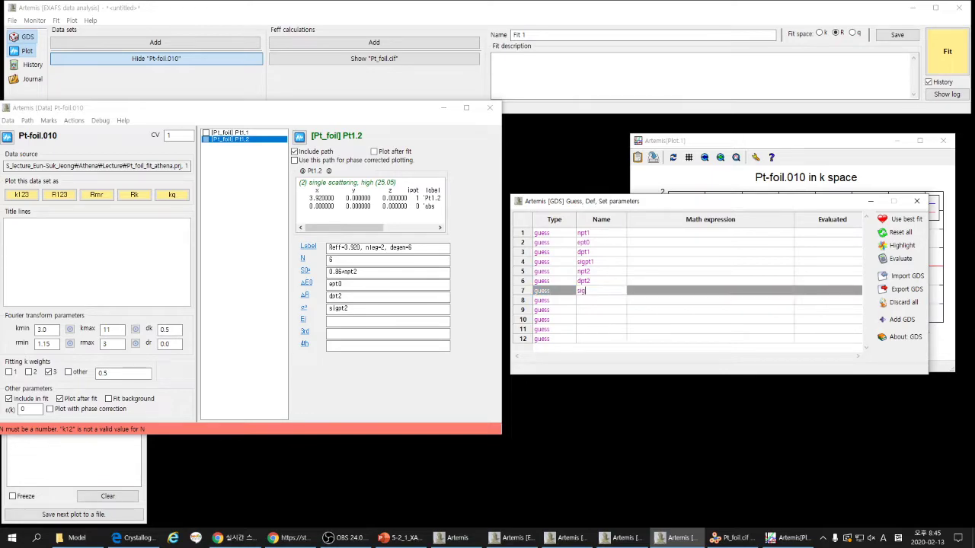
type("t2")
- Change the type of parameter npt1 to set and give it the math expression 1
left_click(554, 234)
left_click(555, 235)
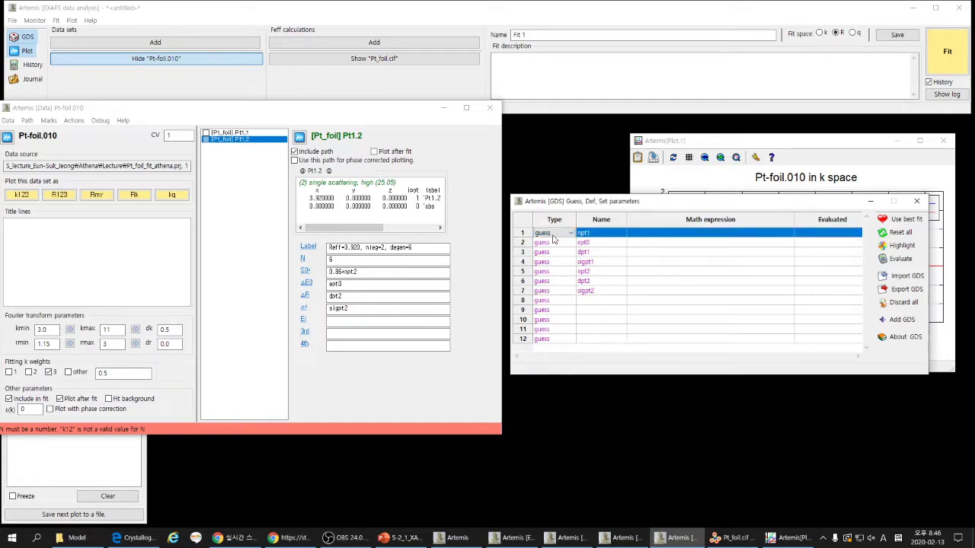
left_click(549, 258)
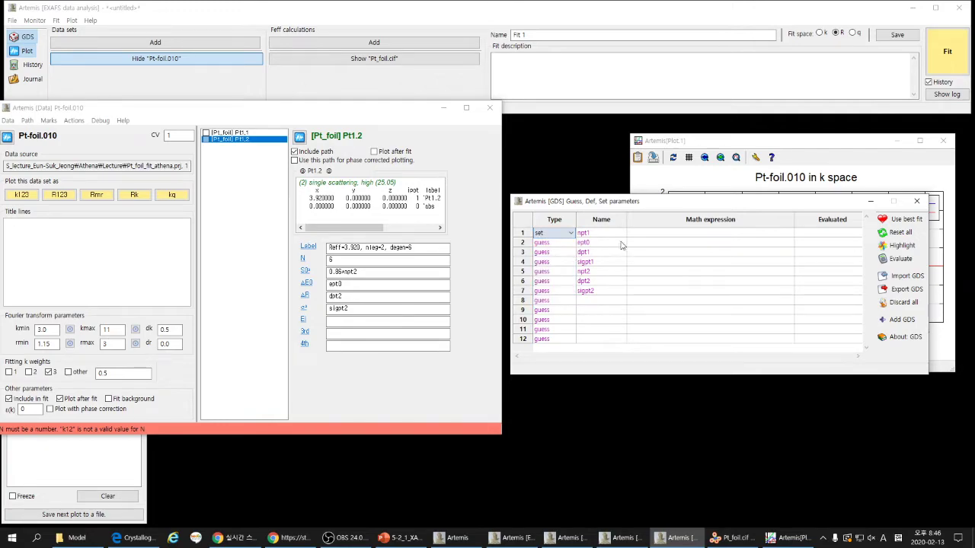
left_click(674, 231)
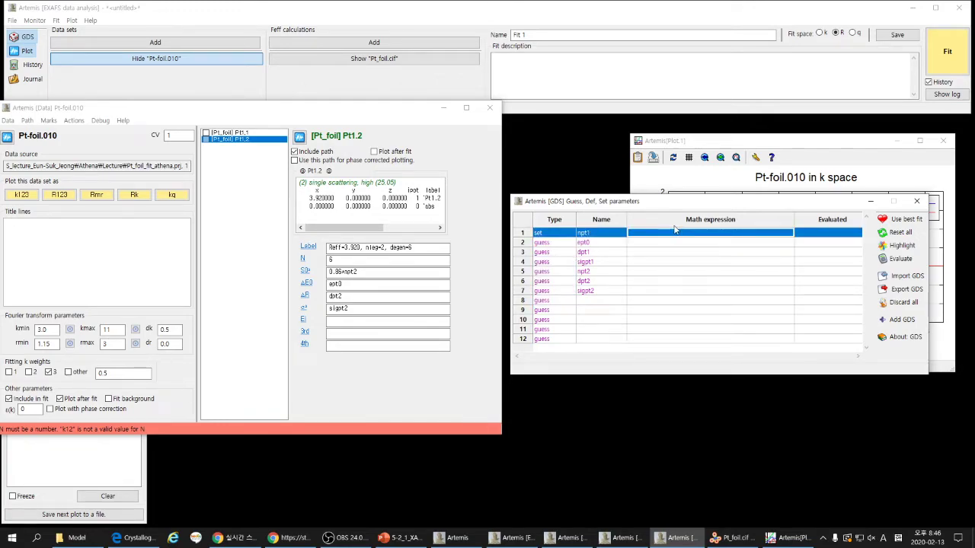
type("1")
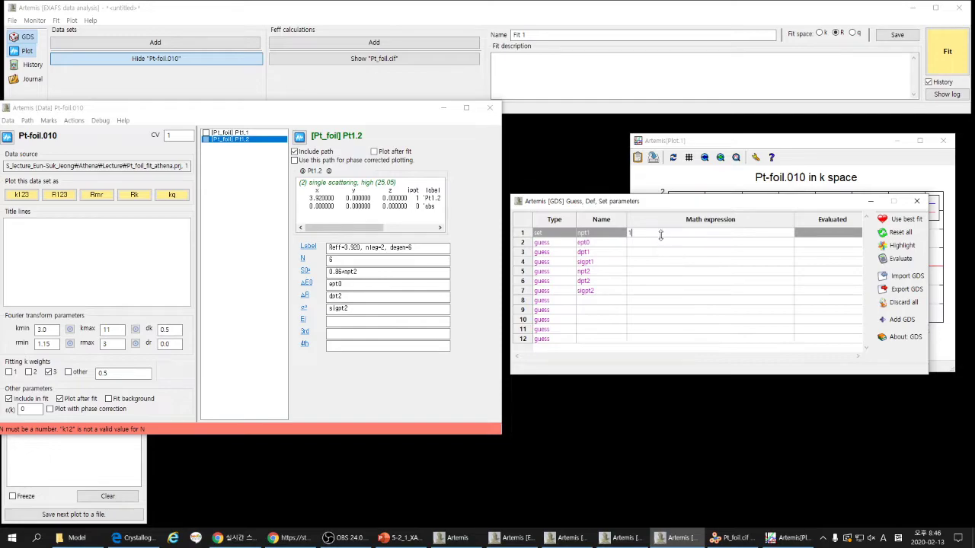
- Give the guess parameters ept0 and dpt1 the starting value 0 and sigpt1 the starting value 0.005
left_click(243, 133)
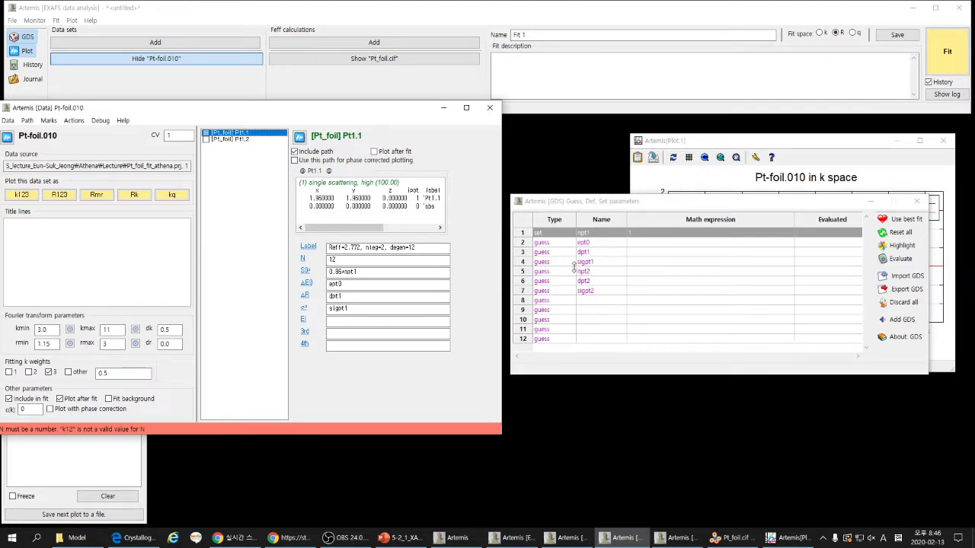
left_click(641, 244)
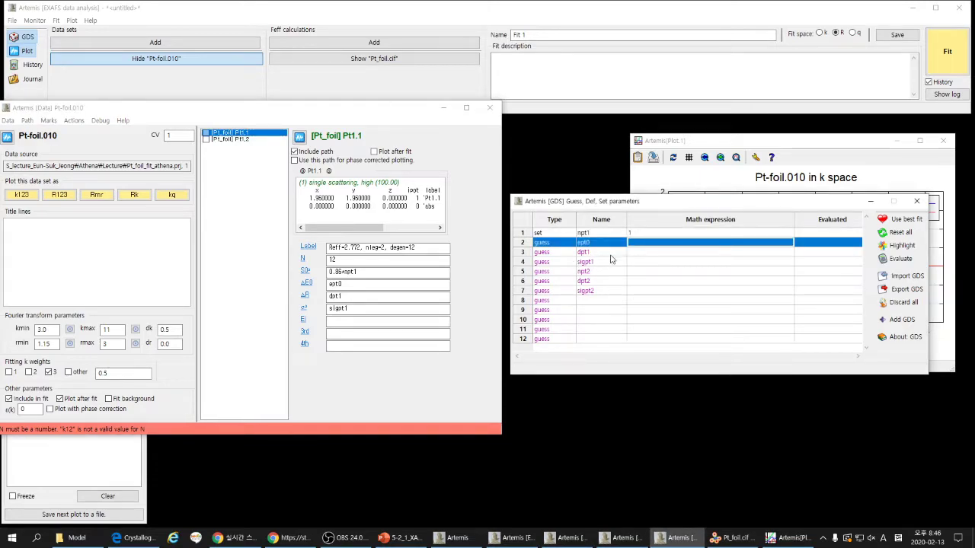
type("0")
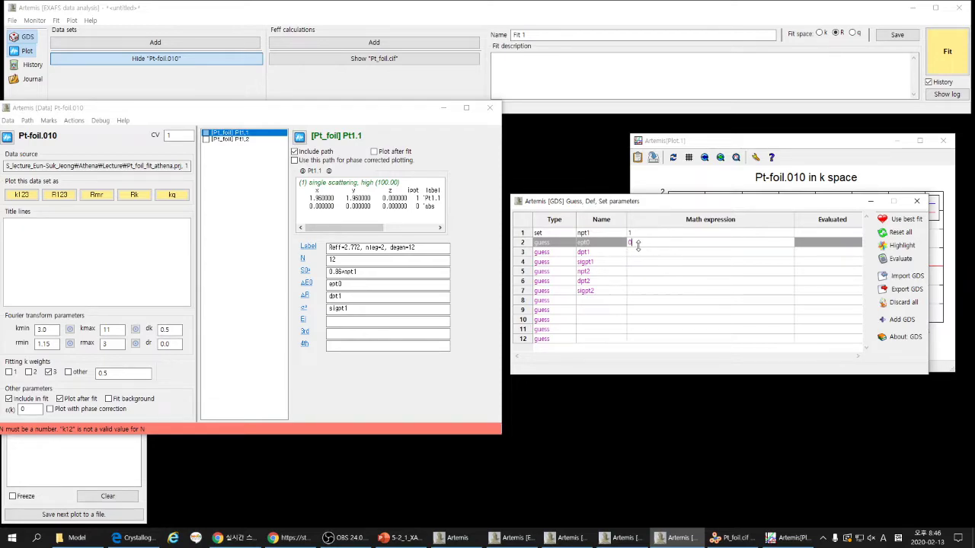
key("Return")
left_click(635, 254)
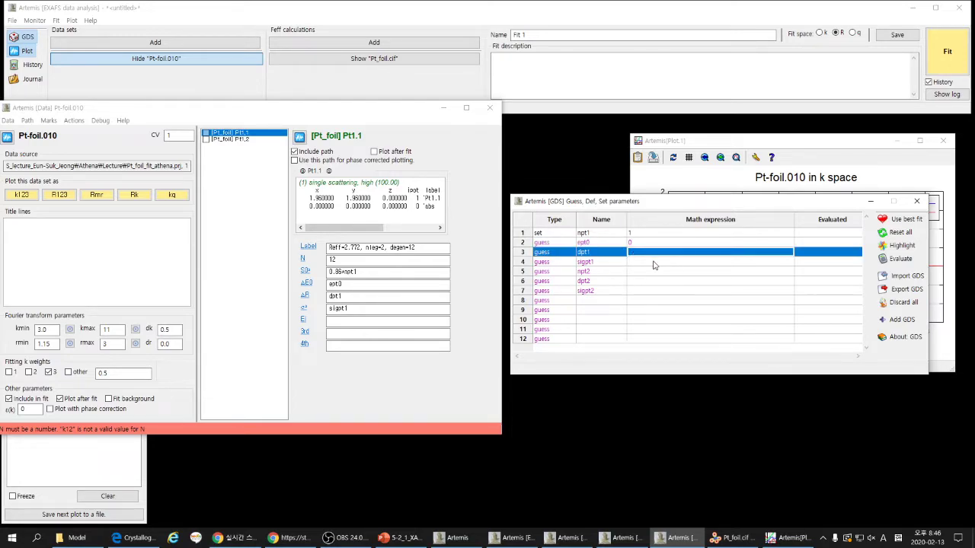
type("0")
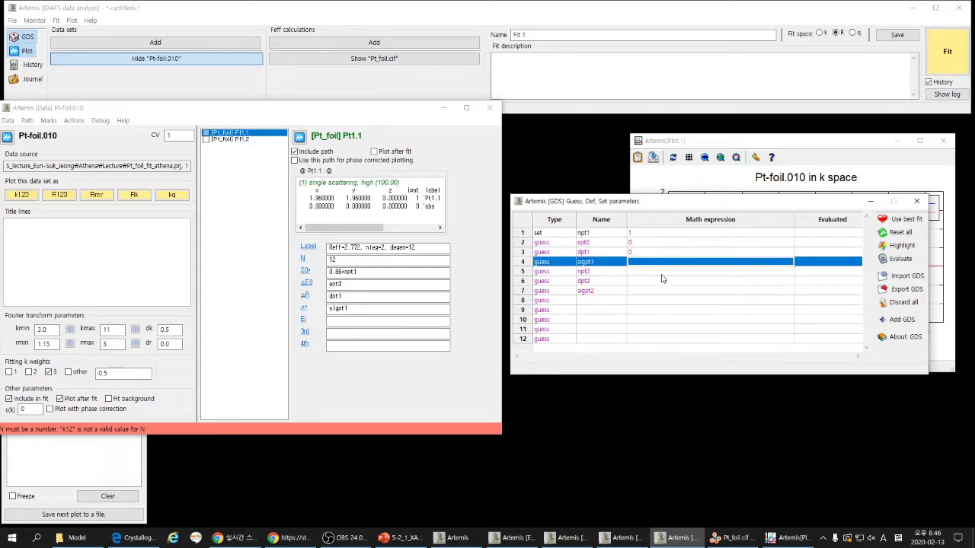
key("Return")
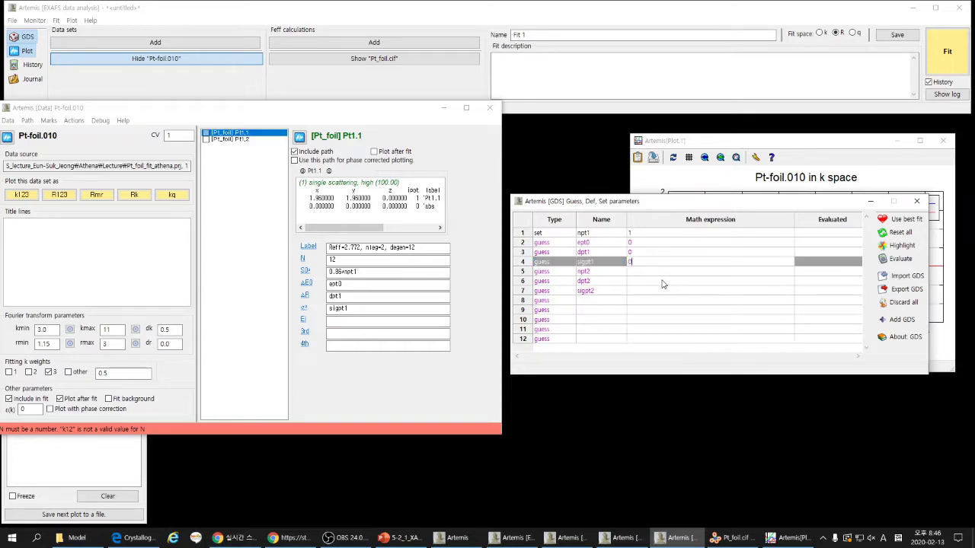
type("0.005")
- Give the guess parameter sigpt2 the starting value 0.005 and dpt2 the starting value 0
left_click(640, 291)
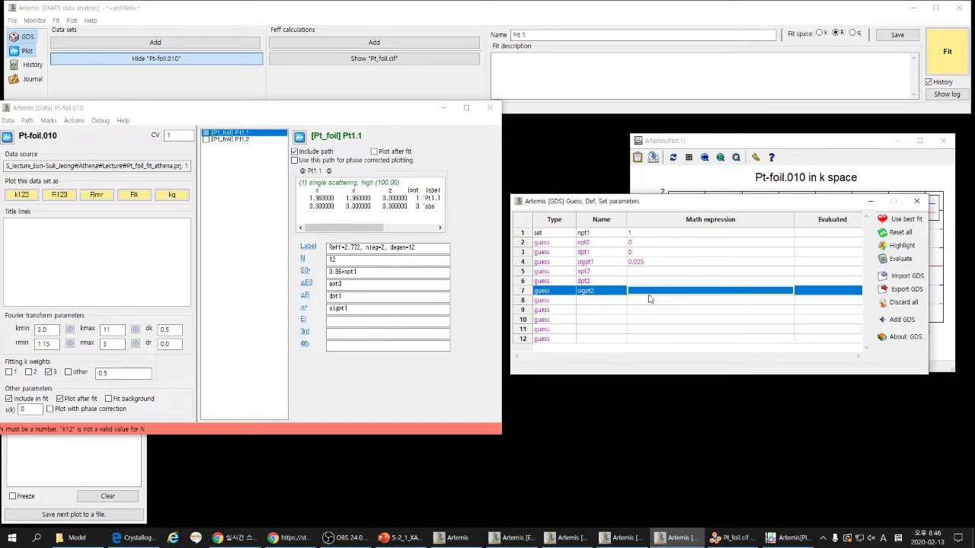
type("0.005")
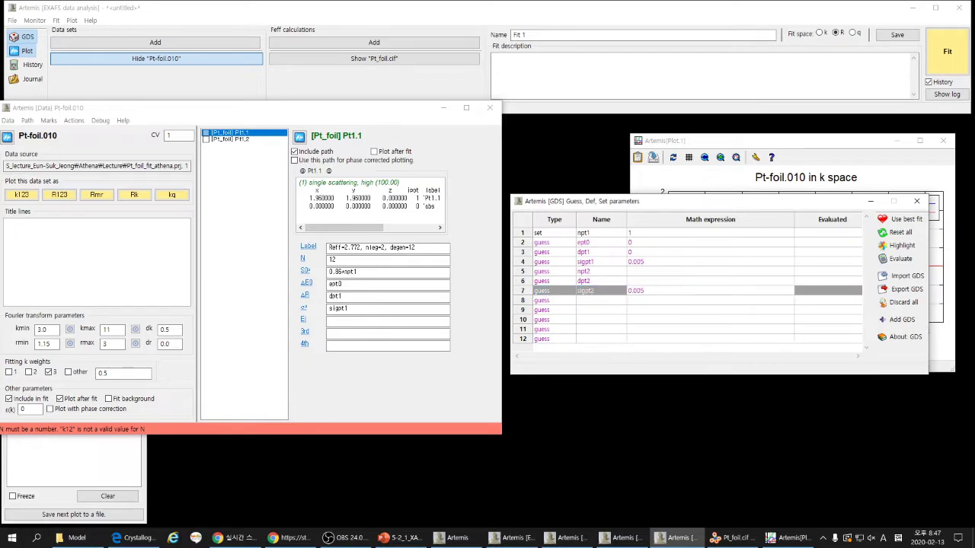
left_click(638, 281)
type("0")
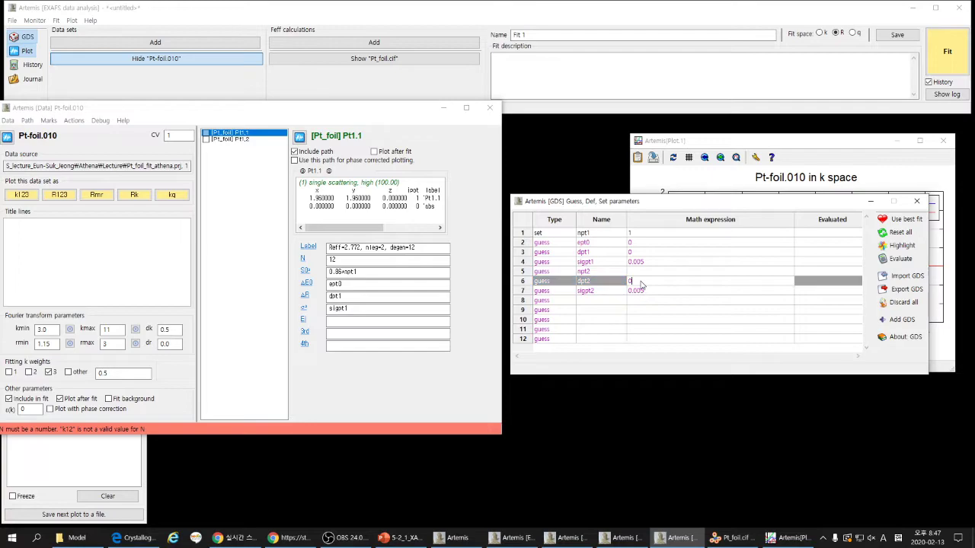
- Give parameter npt2 the math expression 1 and change its type to set
left_click(641, 272)
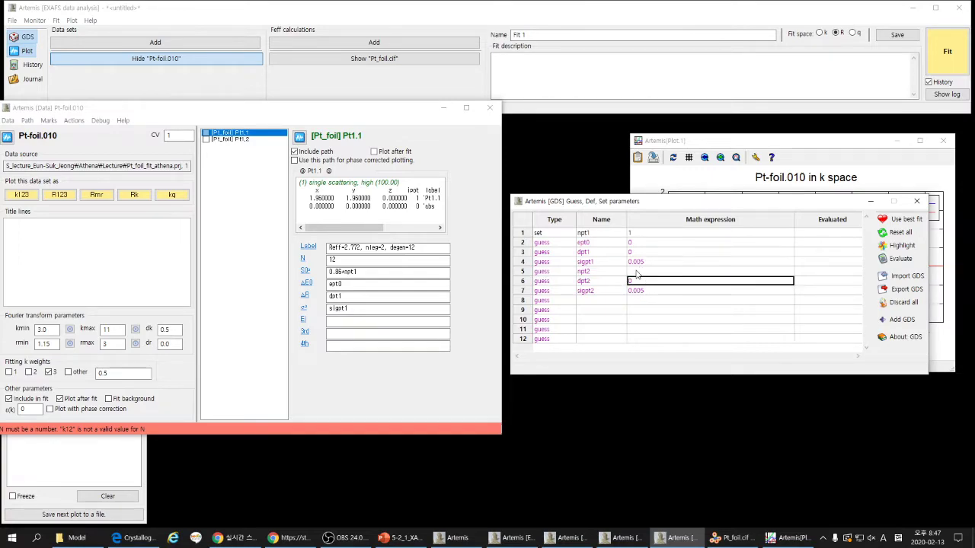
type("1")
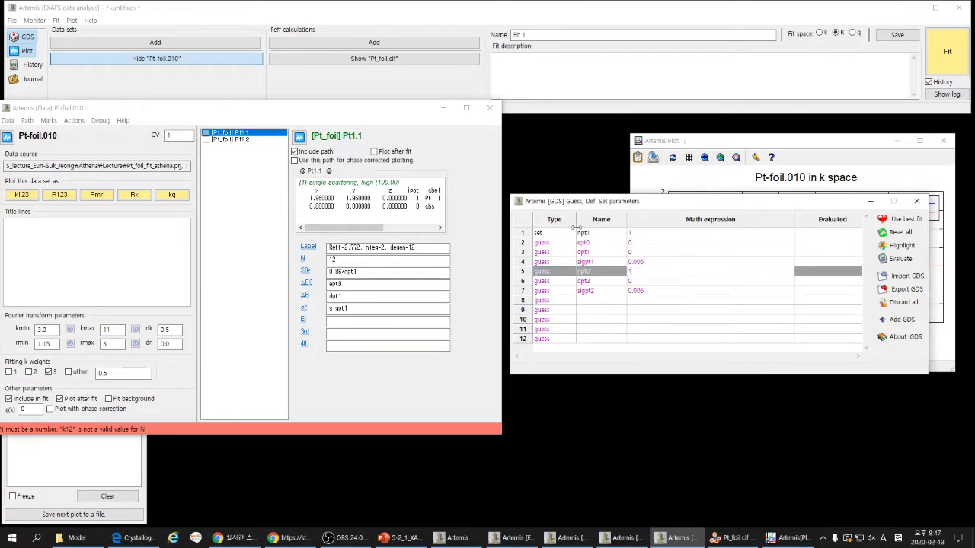
left_click(554, 275)
left_click(555, 274)
left_click(555, 273)
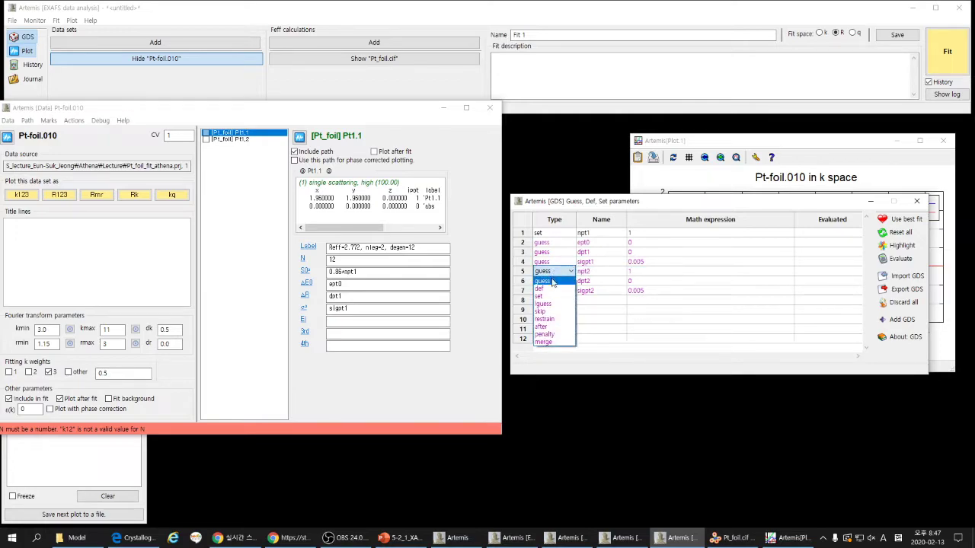
left_click(550, 303)
left_click(602, 311)
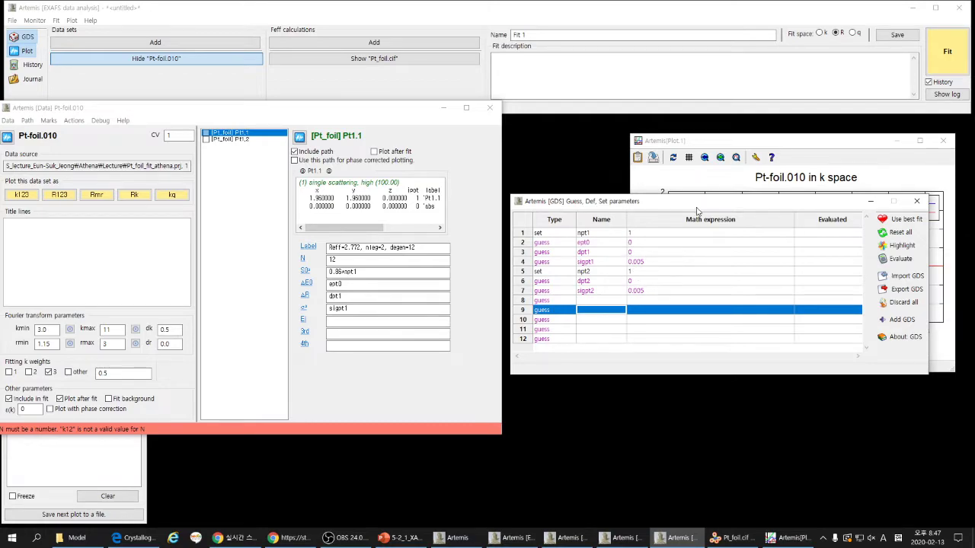
- Rearrange the Guess, Def, Set parameters window and the plot window so the k-space plot sits above the parameter table
left_click_drag(696, 206, 661, 183)
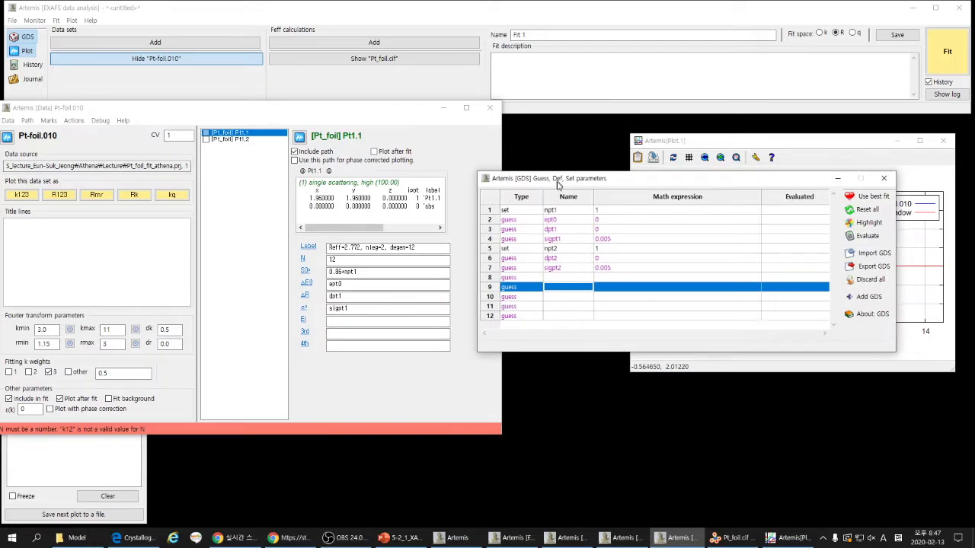
left_click_drag(561, 176, 540, 305)
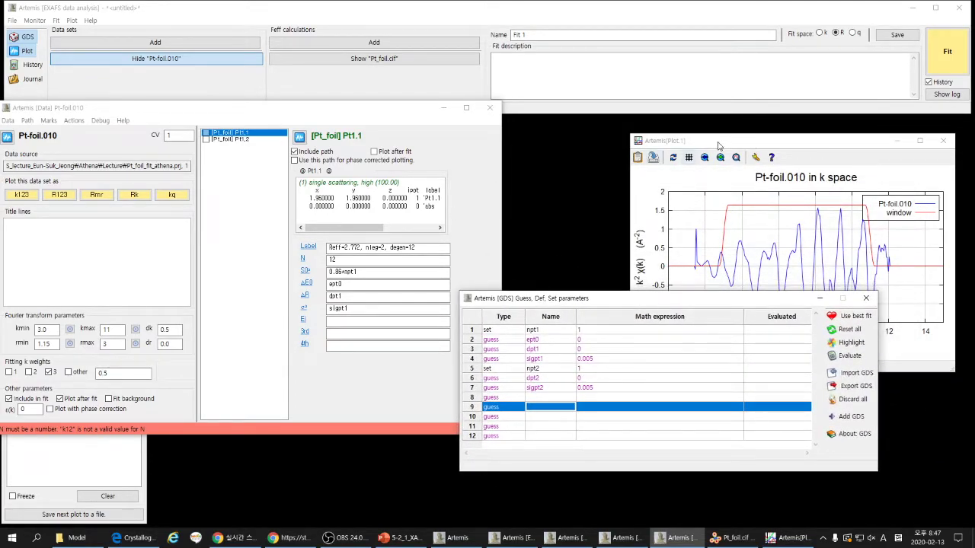
left_click_drag(722, 145, 678, 133)
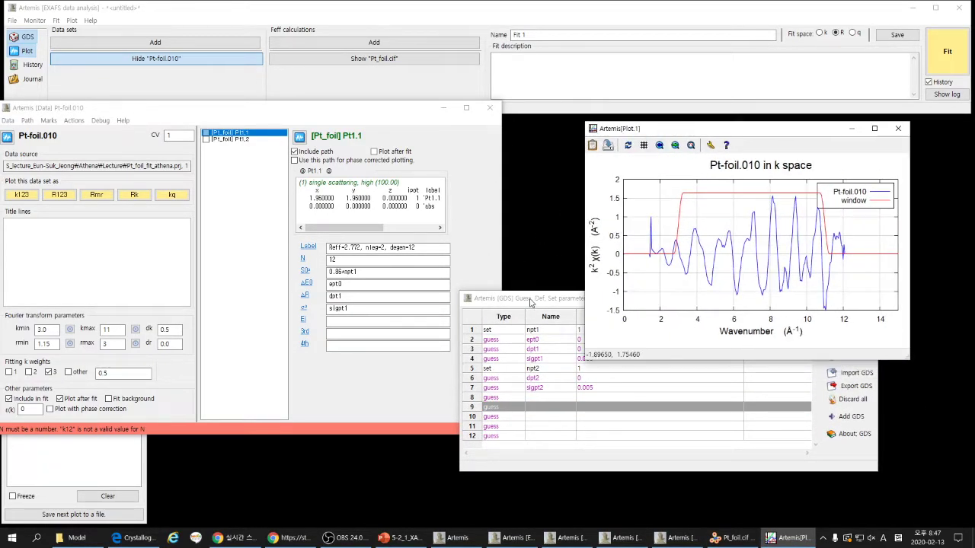
left_click_drag(532, 299, 503, 288)
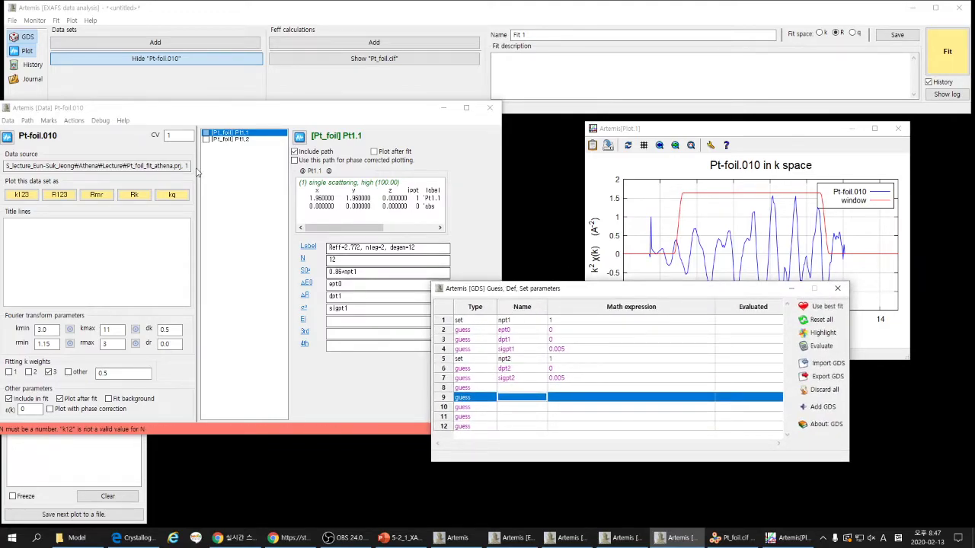
- Set the Fourier transform R range of the Pt-foil.010 data to rmin 1.7 and rmax 4
left_click(230, 139)
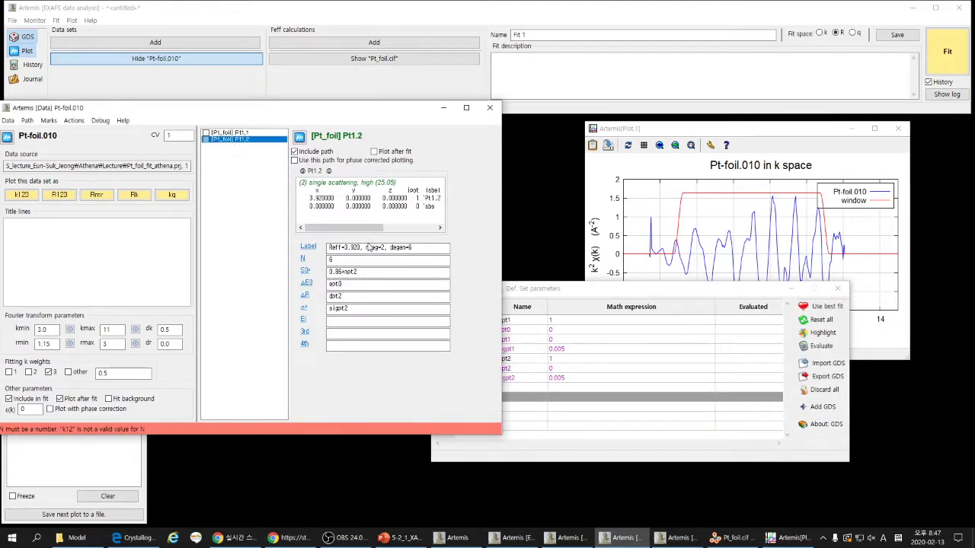
left_click(113, 344)
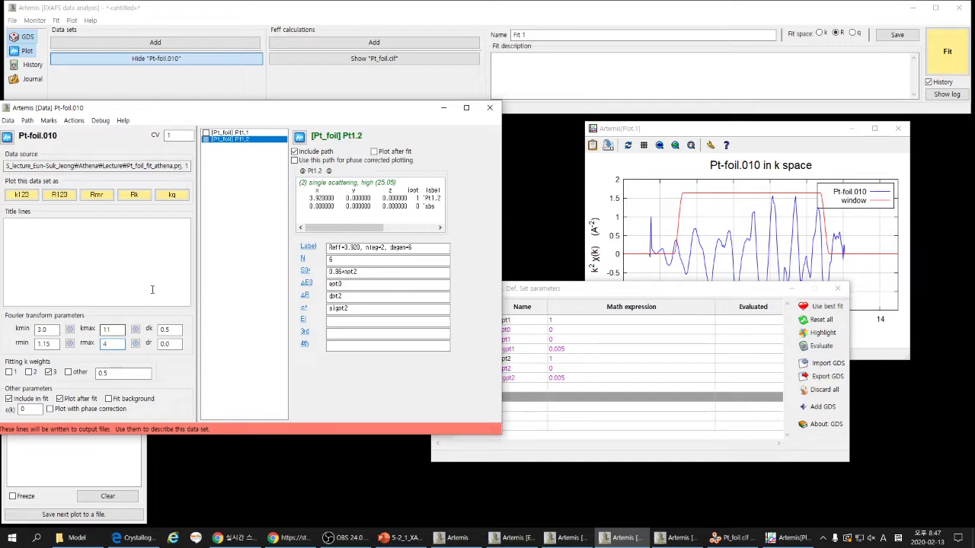
double_click(44, 343)
type("1.")
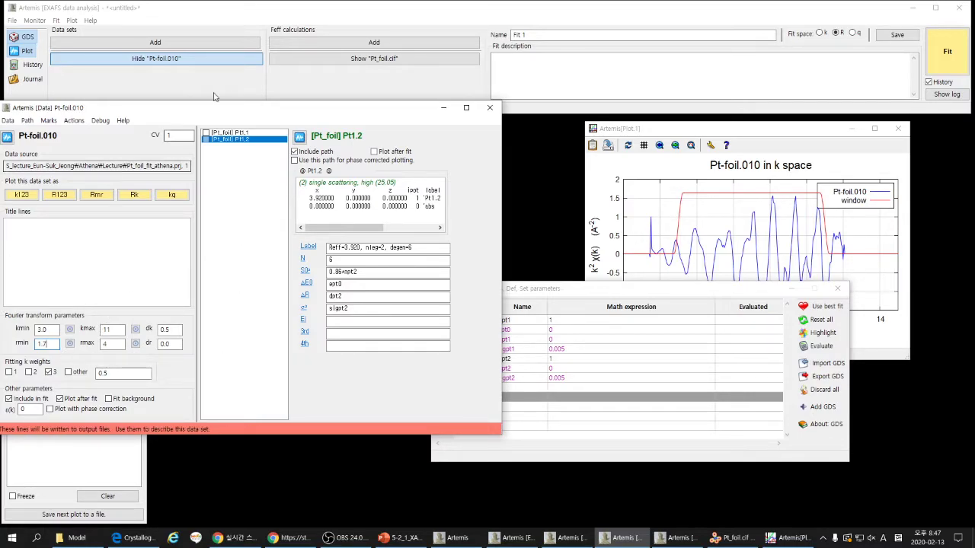
- Turn off the History option and run the fit in R space
left_click_drag(210, 112, 267, 109)
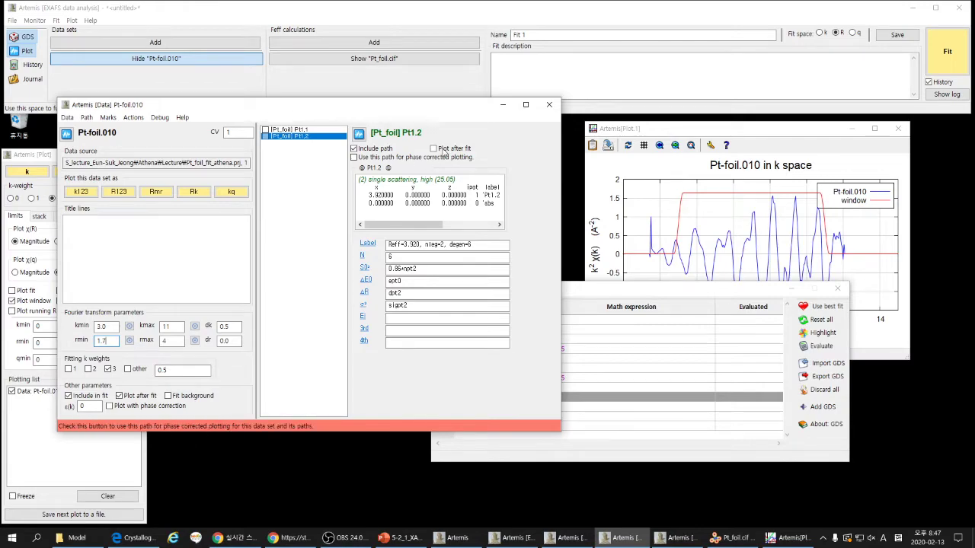
left_click(932, 86)
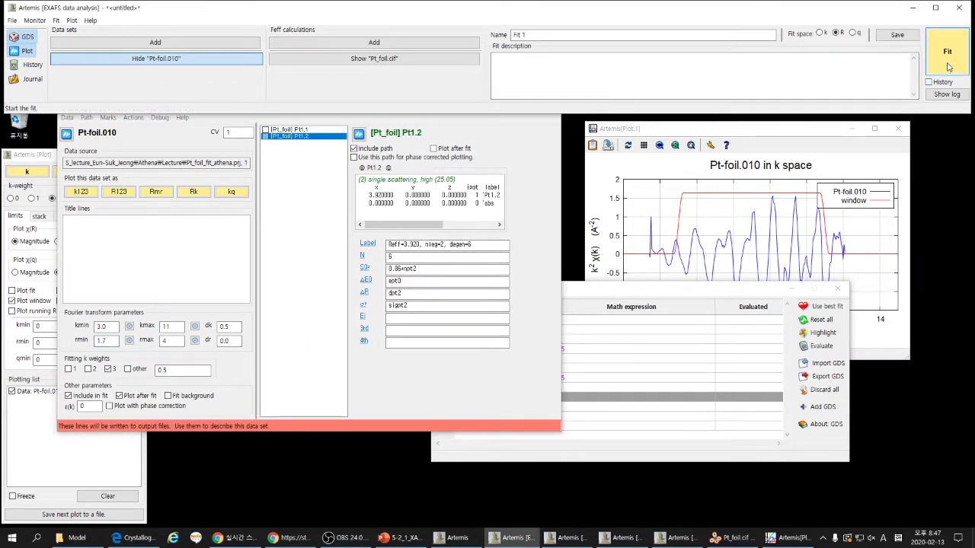
left_click(948, 57)
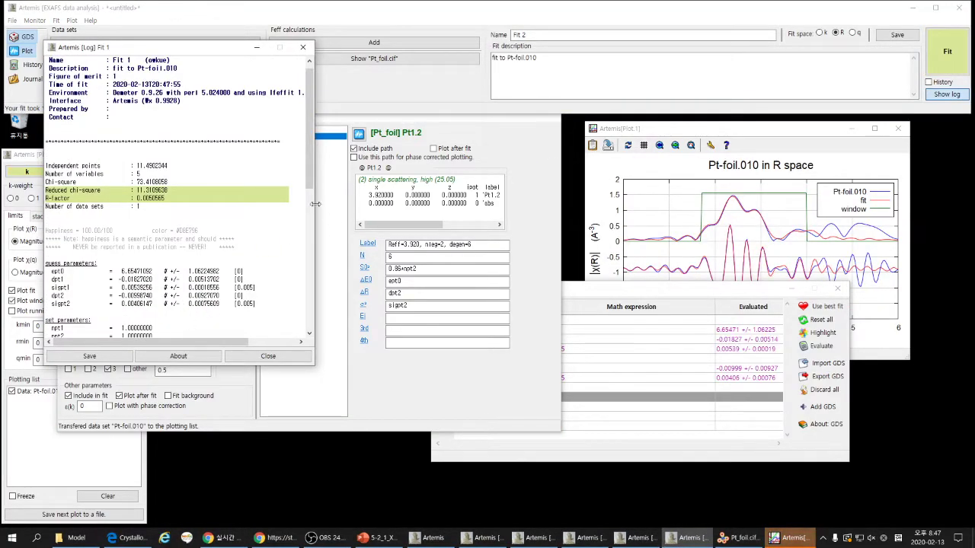
- Enlarge the fit log to examine the fitted parameters and bring the R-space plot beside it for comparison
left_click_drag(311, 364, 312, 470)
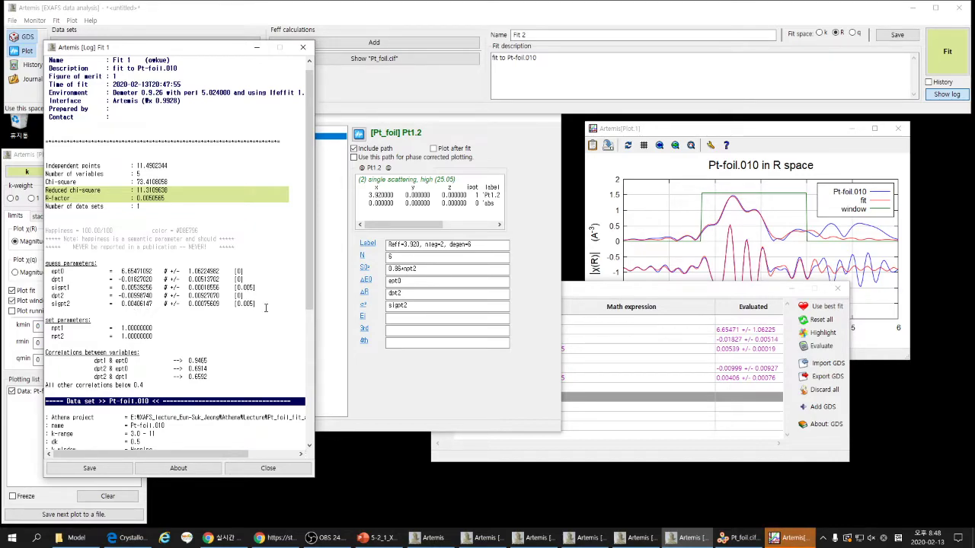
left_click(767, 134)
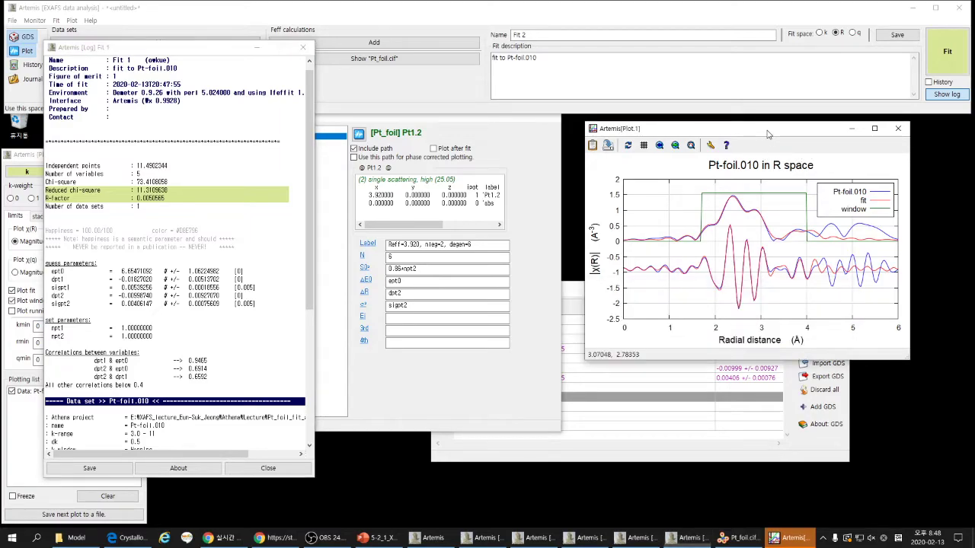
left_click_drag(756, 131, 668, 122)
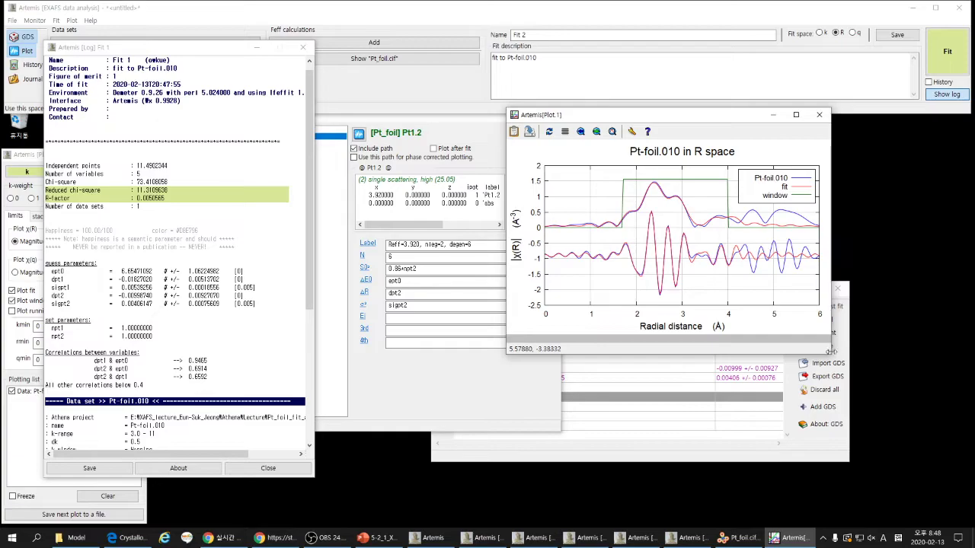
- Enlarge the R-space plot and examine it alongside the fit log and the Pt-foil.010 path parameters
left_click_drag(827, 346, 894, 468)
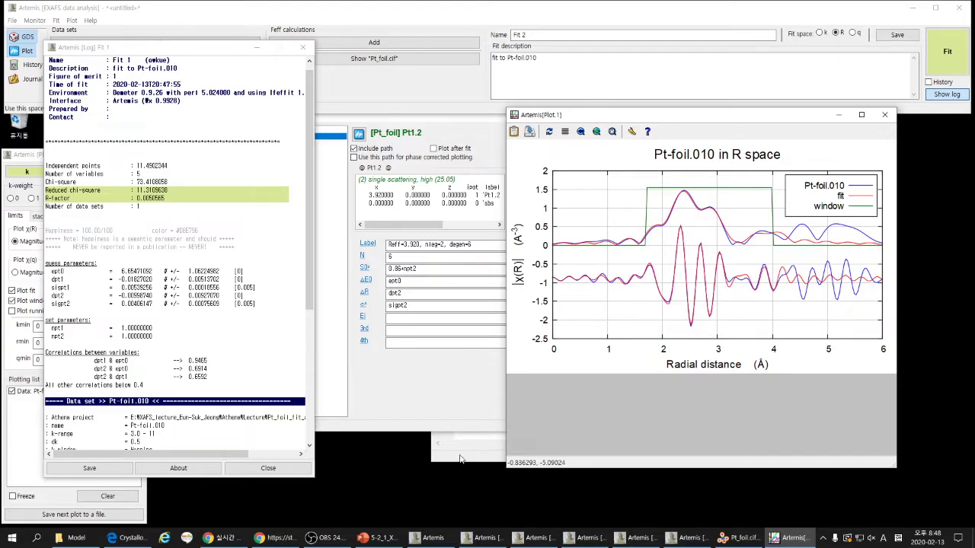
left_click_drag(309, 297, 294, 458)
left_click_drag(308, 423, 306, 286)
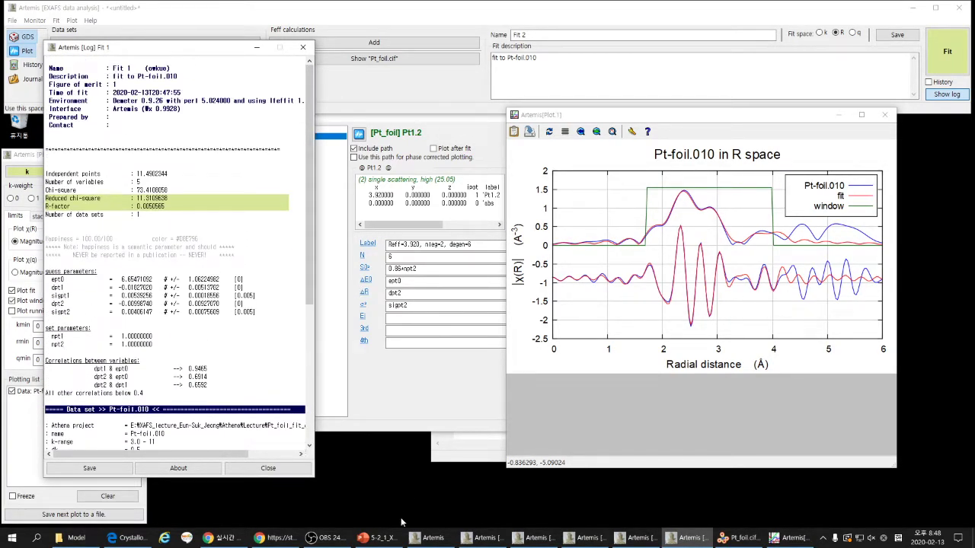
left_click(396, 390)
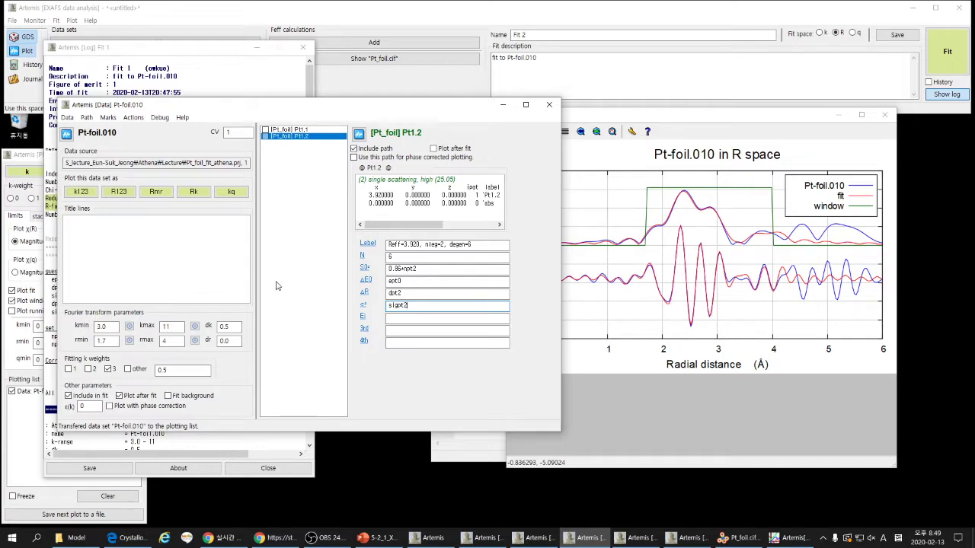
left_click(604, 115)
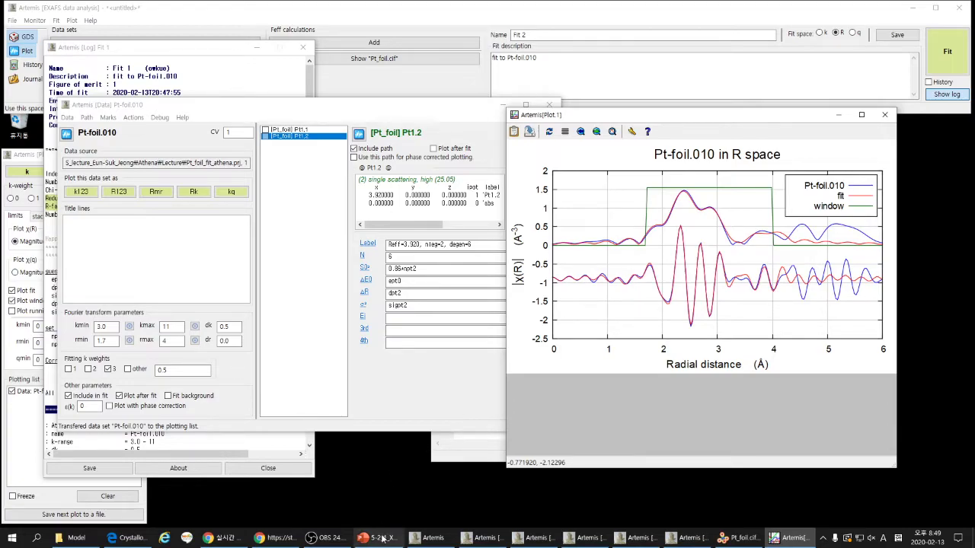
- Switch to the PowerPoint lecture, maximize it and present the "Determination of S0² and N" slide full screen
mouse_move(382, 541)
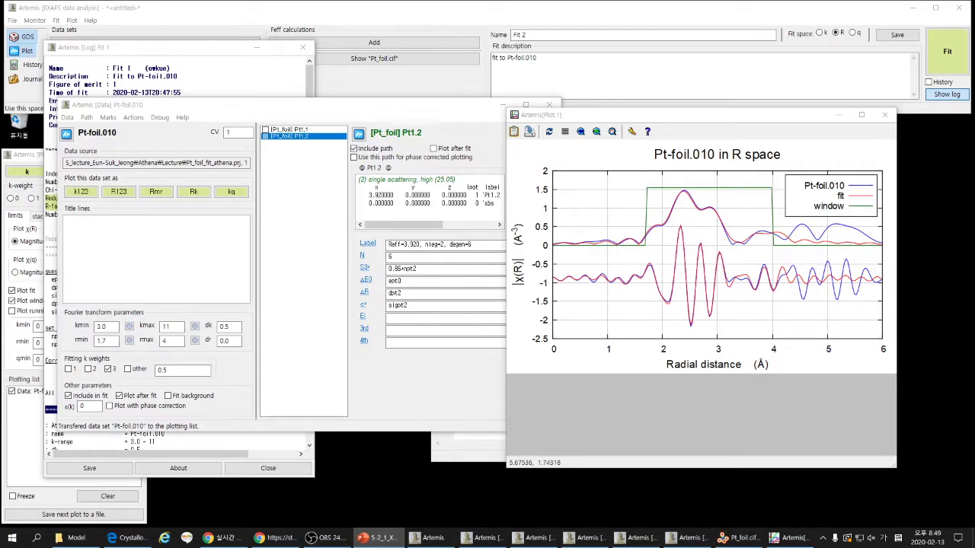
left_click(379, 538)
left_click_drag(734, 29, 269, 28)
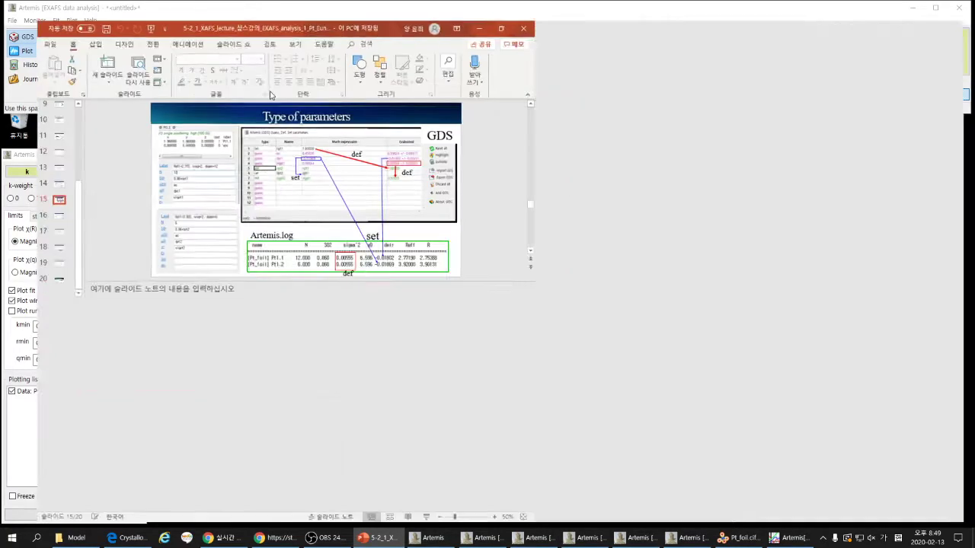
key("super+Up")
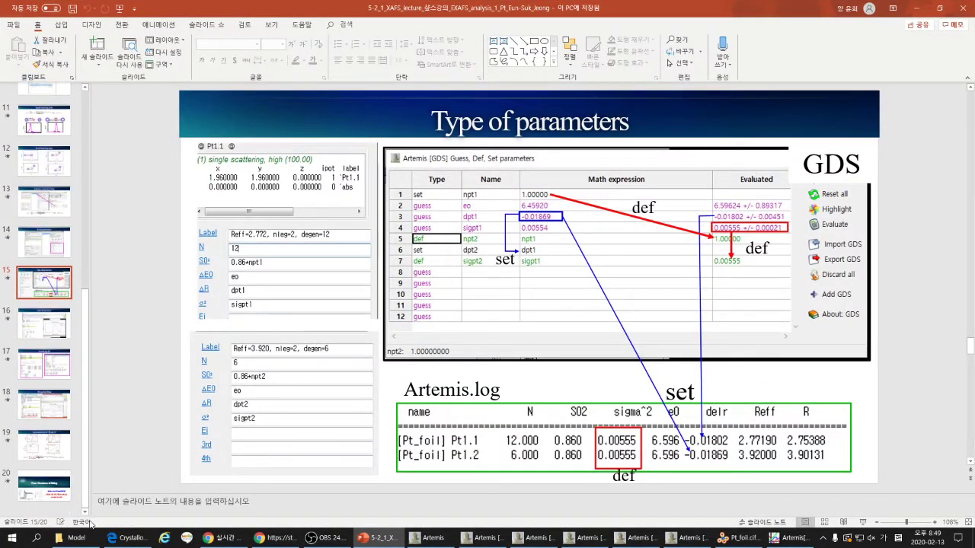
left_click(44, 445)
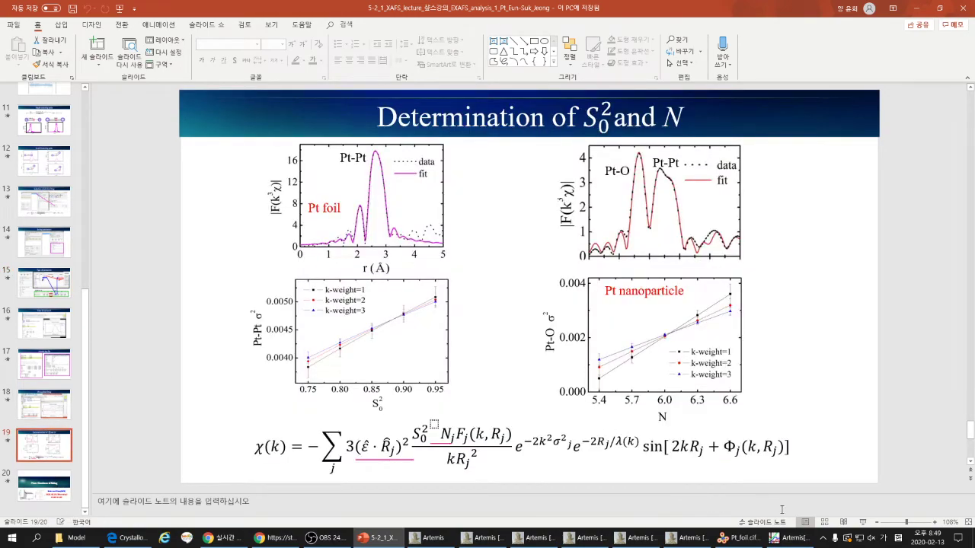
left_click(863, 522)
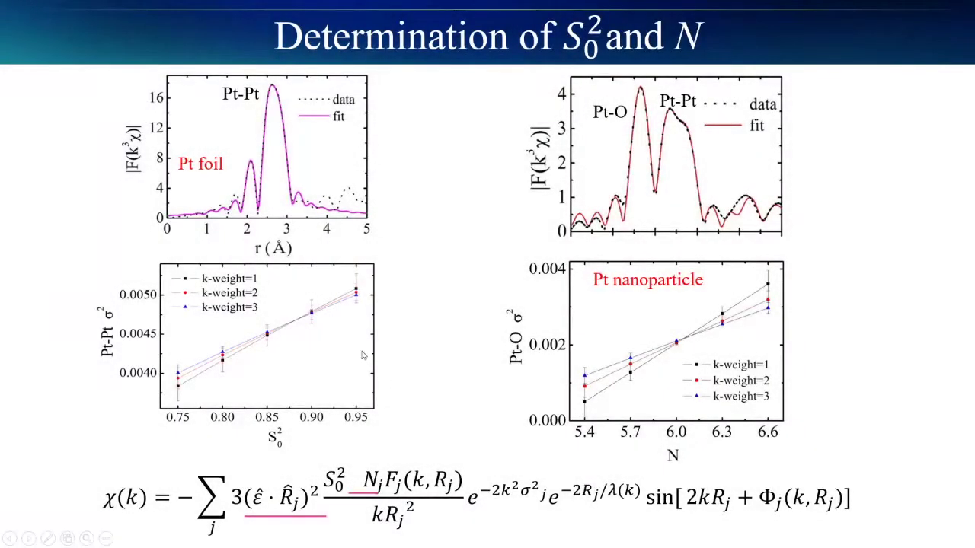